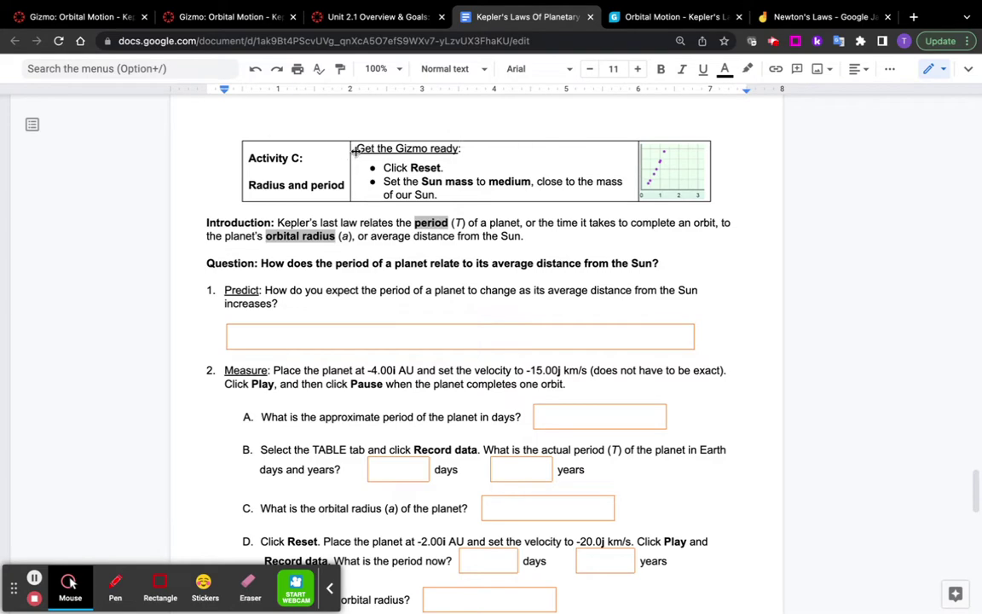
Highlight the 'Get the Gizmo ready' steps, then reset the Orbital Motion Gizmo and return to it
left_click_drag(356, 149, 474, 180)
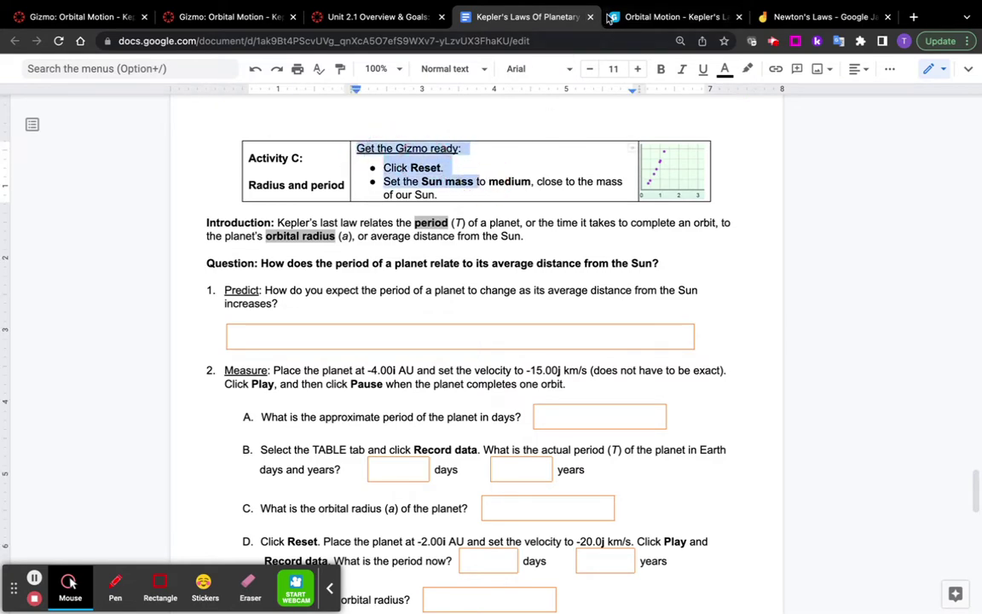
left_click(670, 16)
left_click(261, 532)
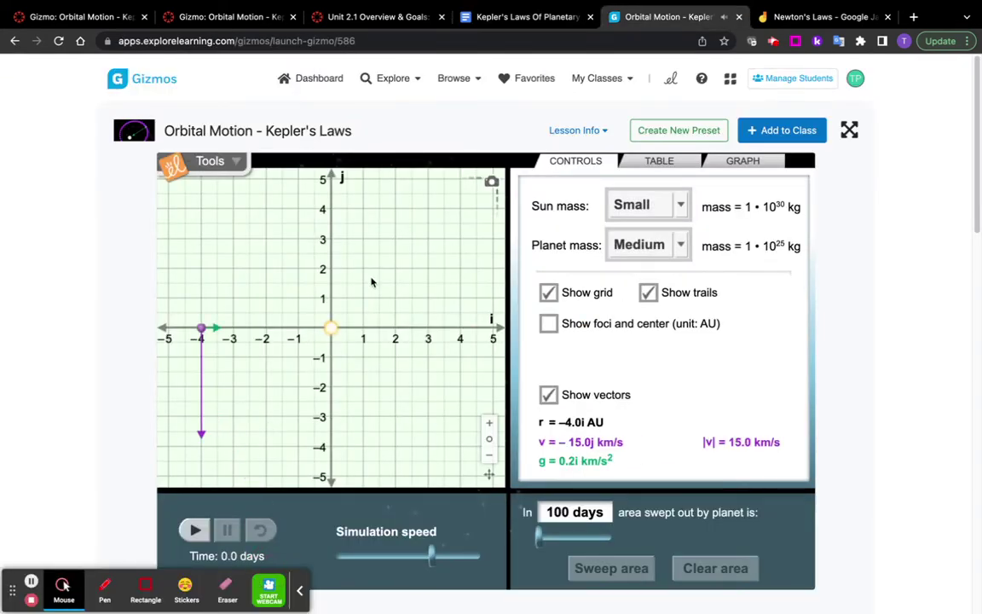
left_click(522, 16)
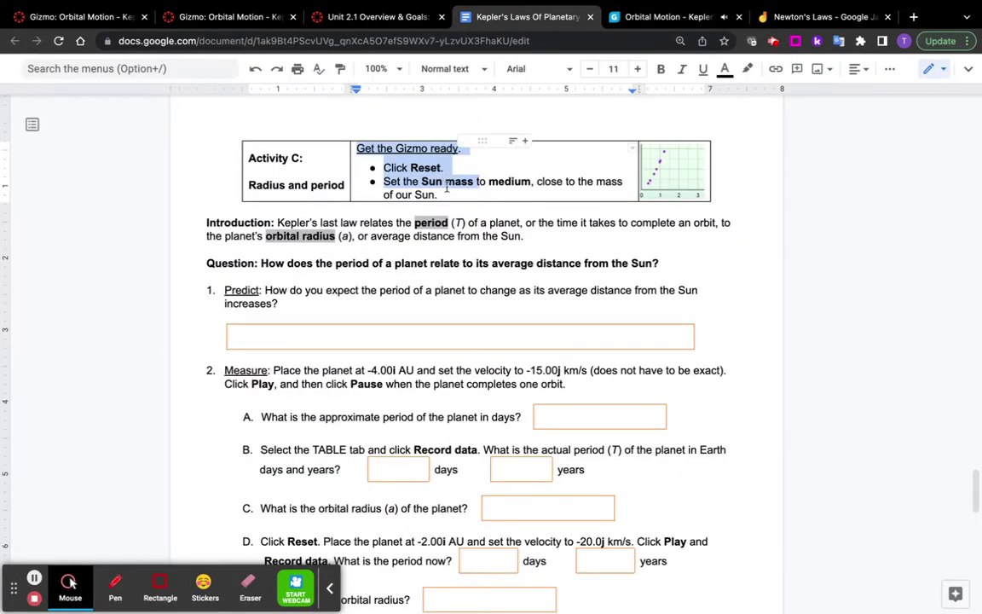
left_click(623, 17)
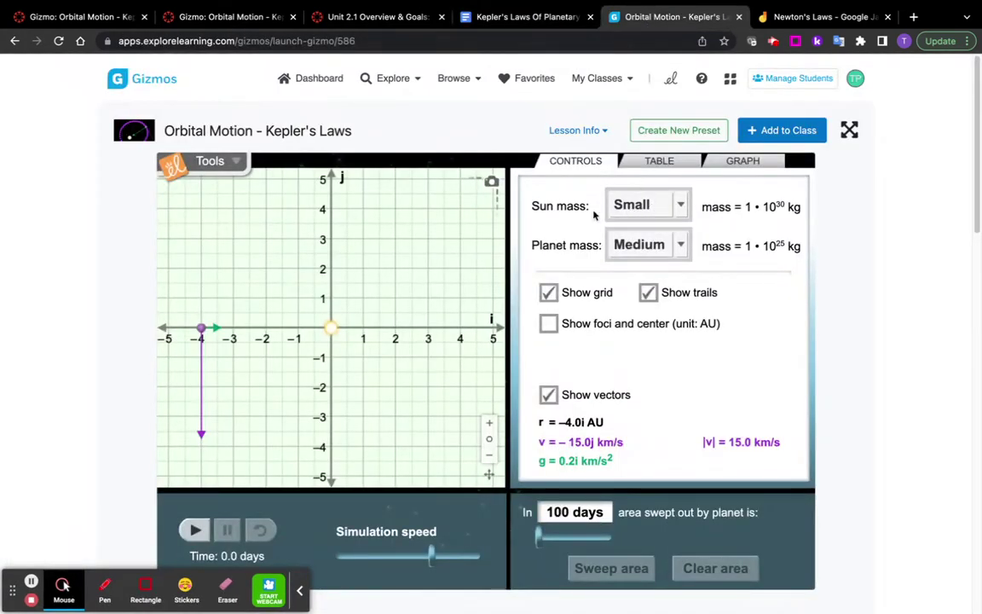
Choose Medium (2·10^30 kg) for the Sun mass and go back to the Kepler's Laws worksheet
left_click(680, 204)
left_click(645, 261)
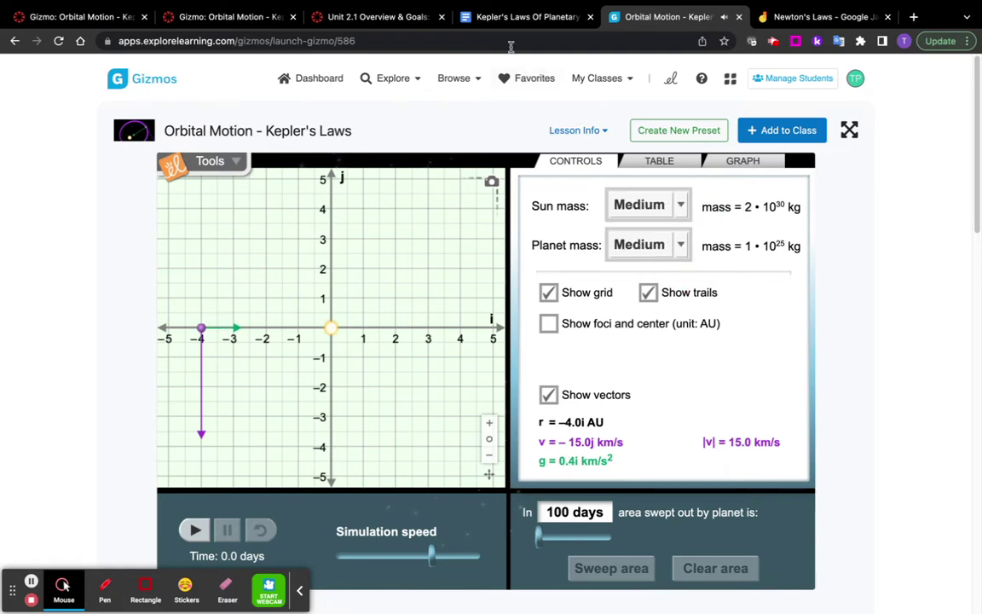
left_click(520, 17)
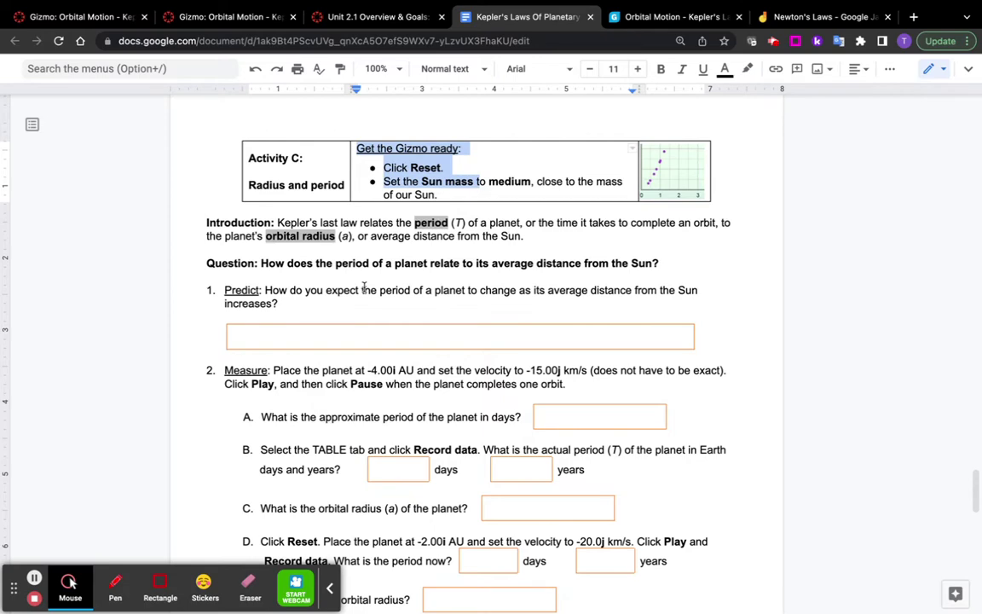
Scroll the worksheet to question 2, which places the planet at -4.00i AU
scroll(249, 209, "down", 3)
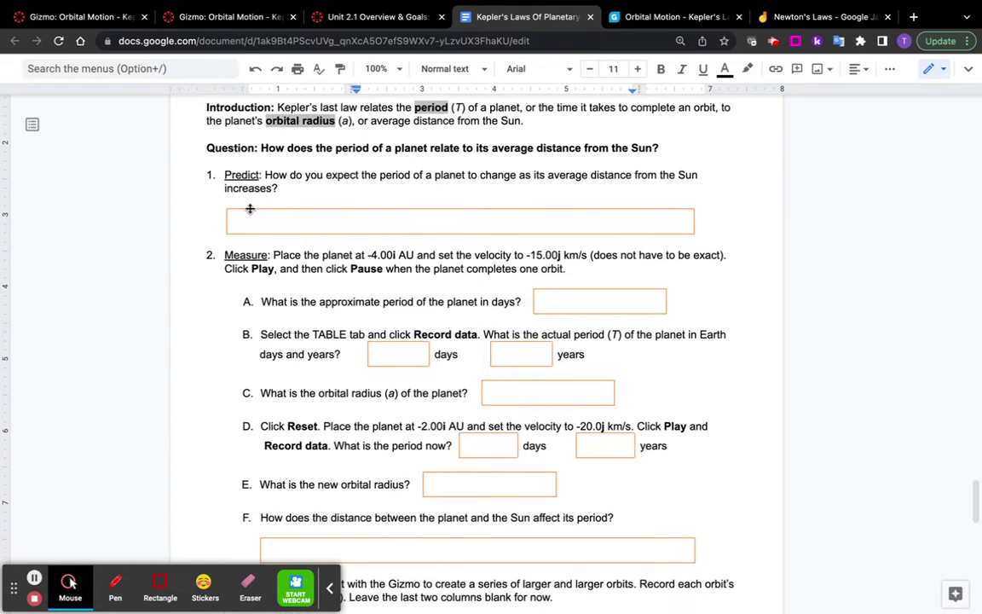
left_click_drag(228, 174, 258, 175)
scroll(267, 180, "down", 1)
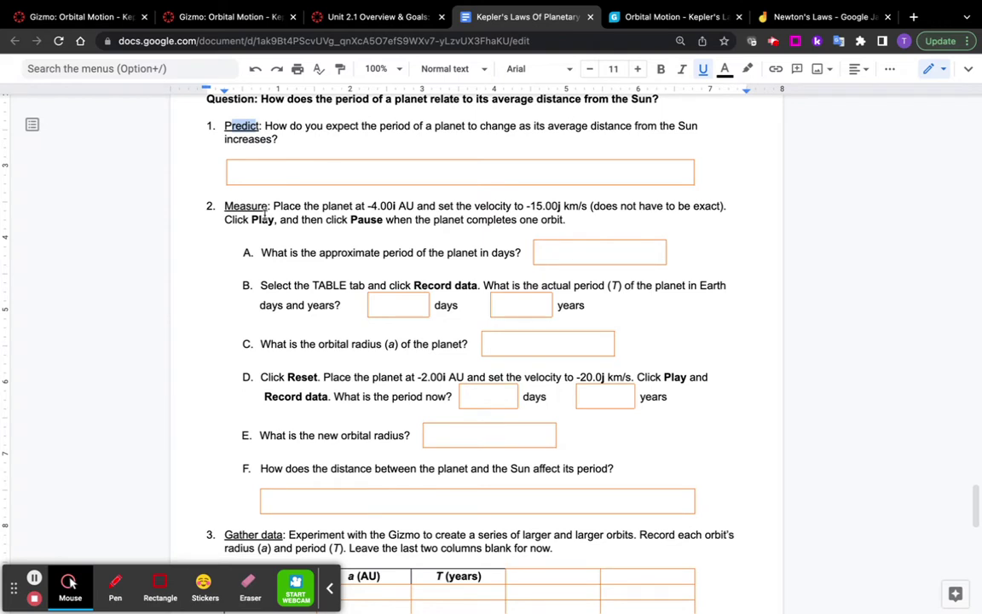
Circle the r = -4.0i AU readout with the pen and position the planet at -4.0i AU
left_click(655, 19)
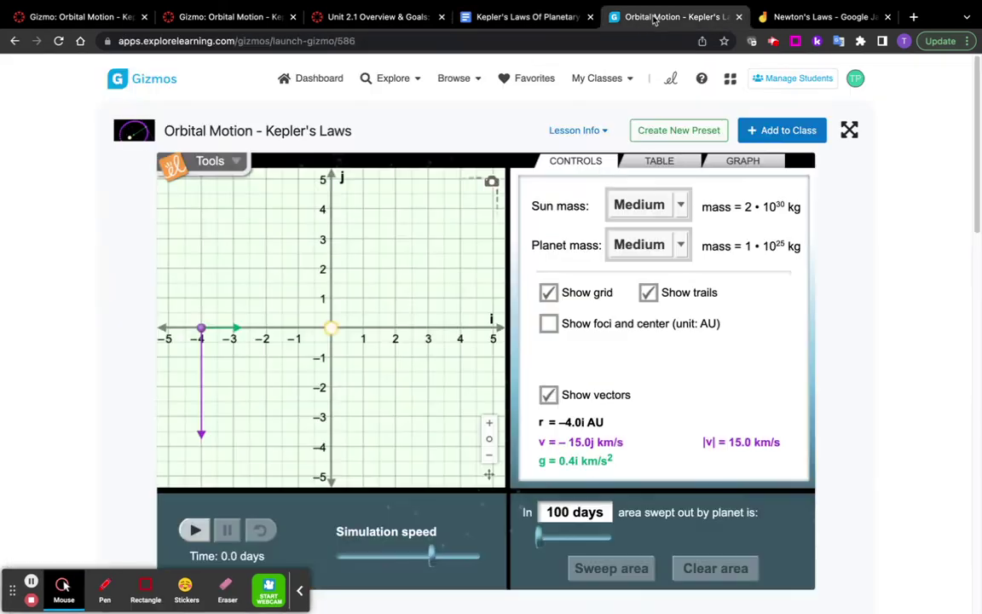
left_click(105, 586)
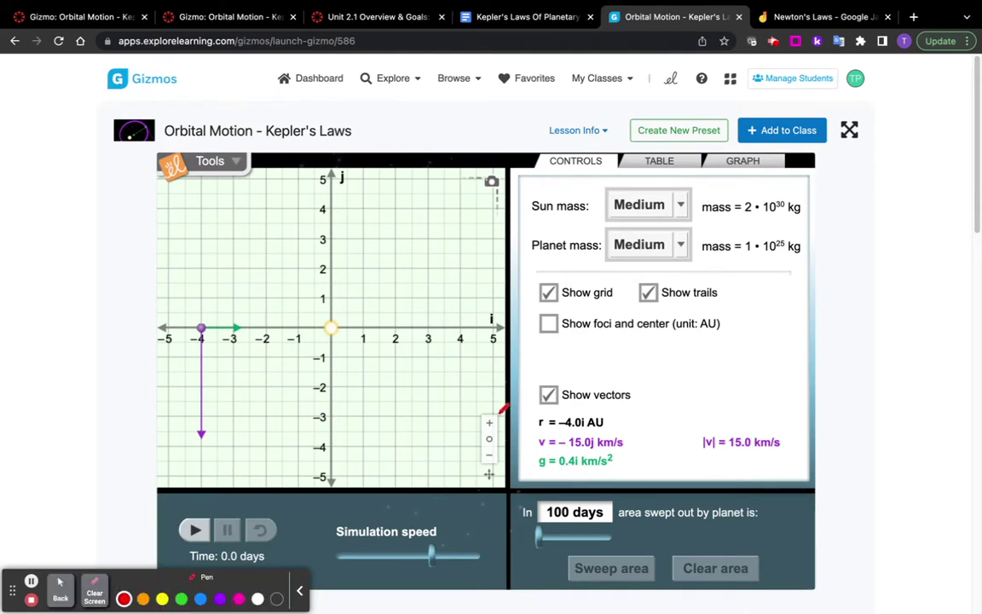
mouse_move(542, 430)
left_mouse_down()
mouse_move(621, 417)
mouse_move(537, 414)
mouse_move(532, 429)
left_mouse_up()
left_click(61, 588)
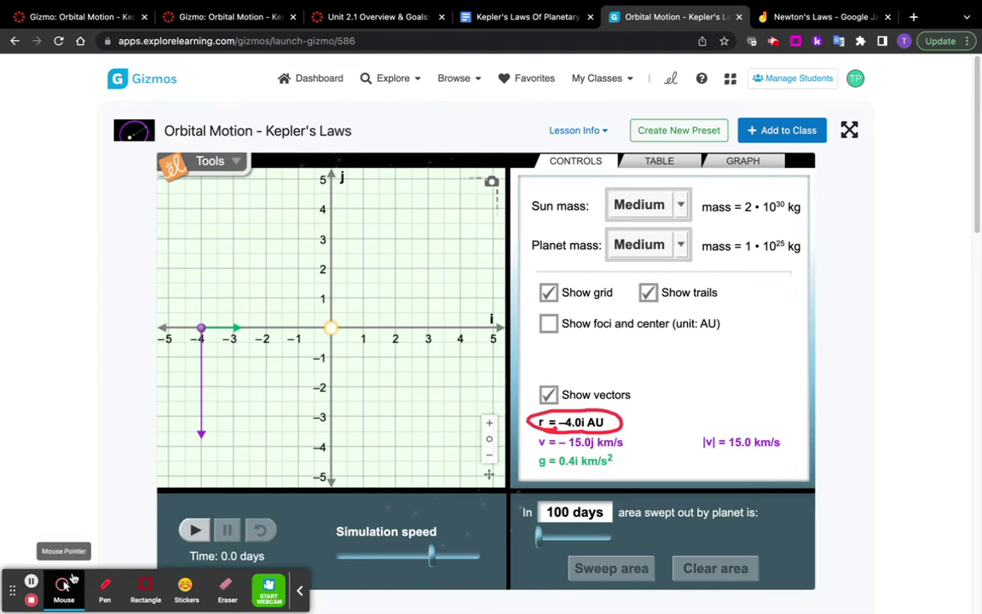
mouse_move(201, 329)
left_mouse_down()
mouse_move(253, 287)
mouse_move(257, 295)
mouse_move(201, 331)
mouse_move(201, 313)
mouse_move(201, 346)
mouse_move(198, 329)
left_mouse_up()
left_click(535, 21)
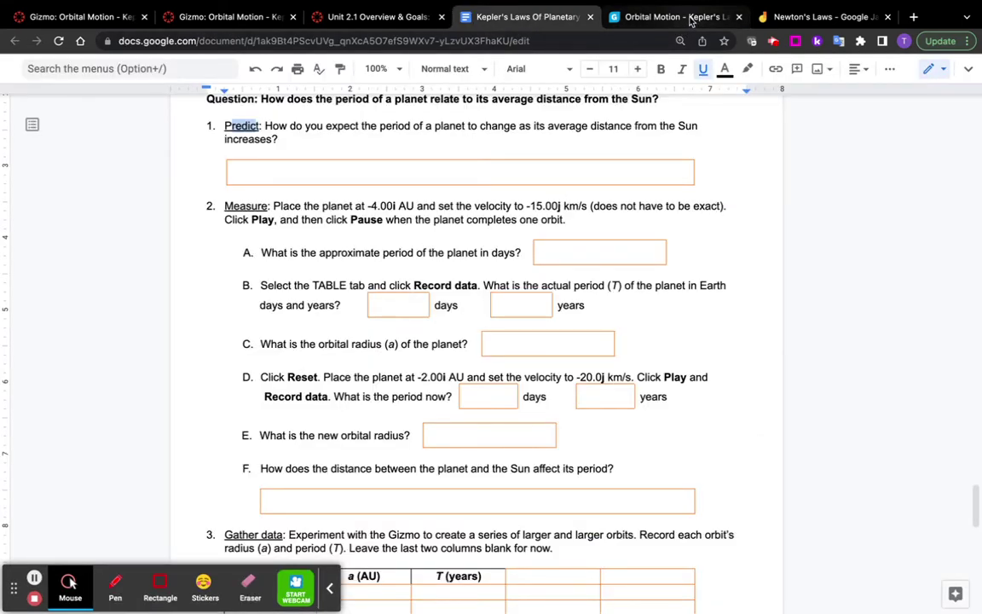
Circle the velocity readout, then set the planet's velocity vector to -15.0j km/s
left_click(661, 17)
mouse_move(198, 432)
left_mouse_down()
mouse_move(201, 467)
mouse_move(201, 375)
left_mouse_up()
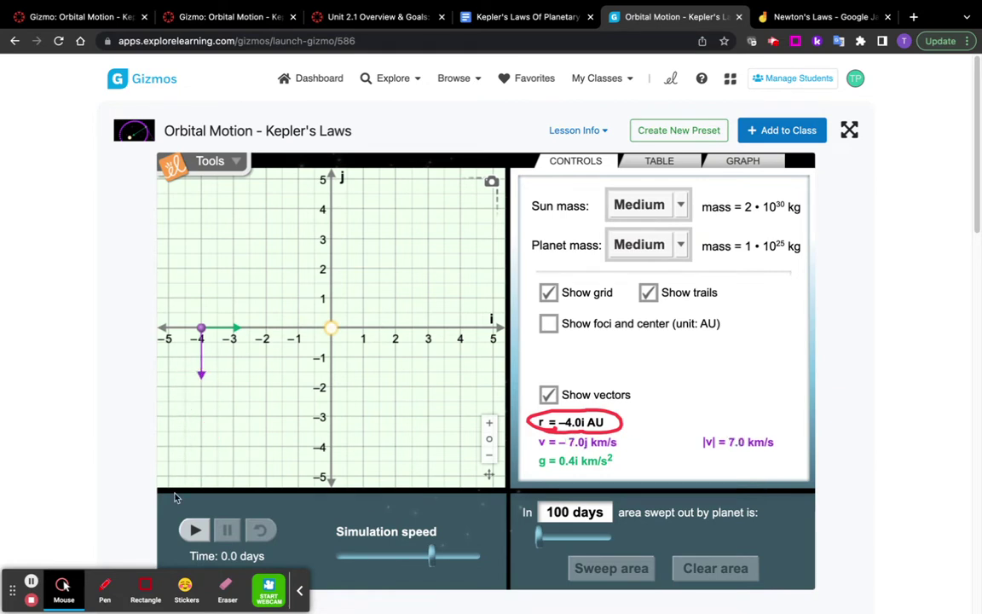
left_click(103, 585)
left_click(98, 585)
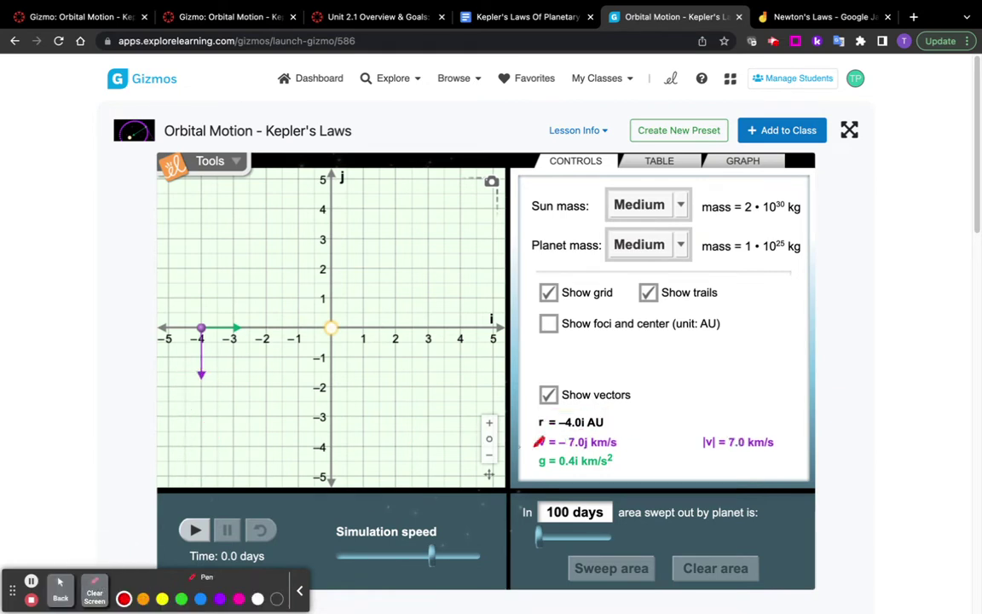
mouse_move(539, 448)
left_mouse_down()
mouse_move(633, 444)
mouse_move(633, 432)
mouse_move(589, 425)
mouse_move(532, 425)
left_mouse_up()
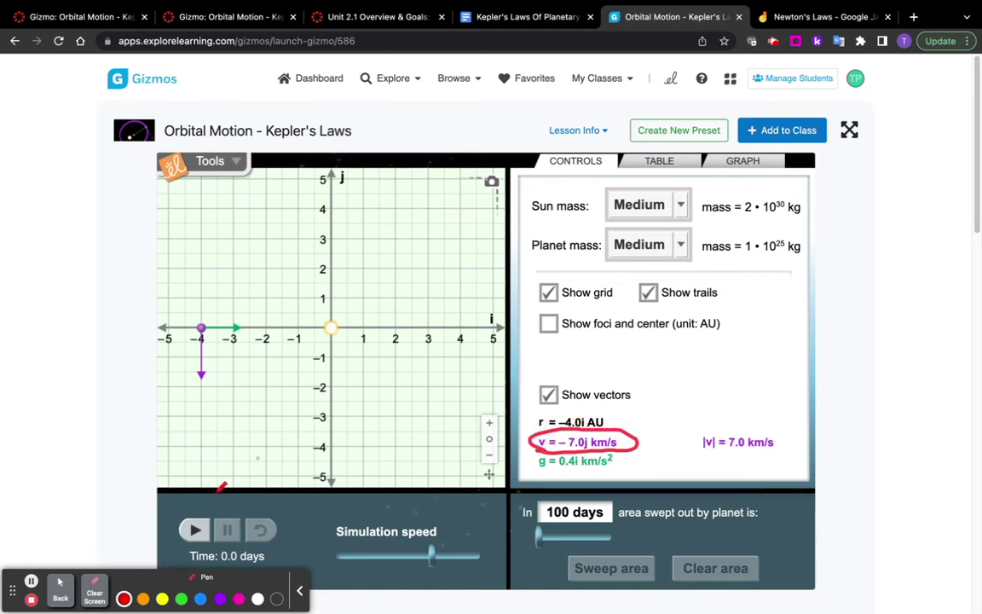
left_click(61, 588)
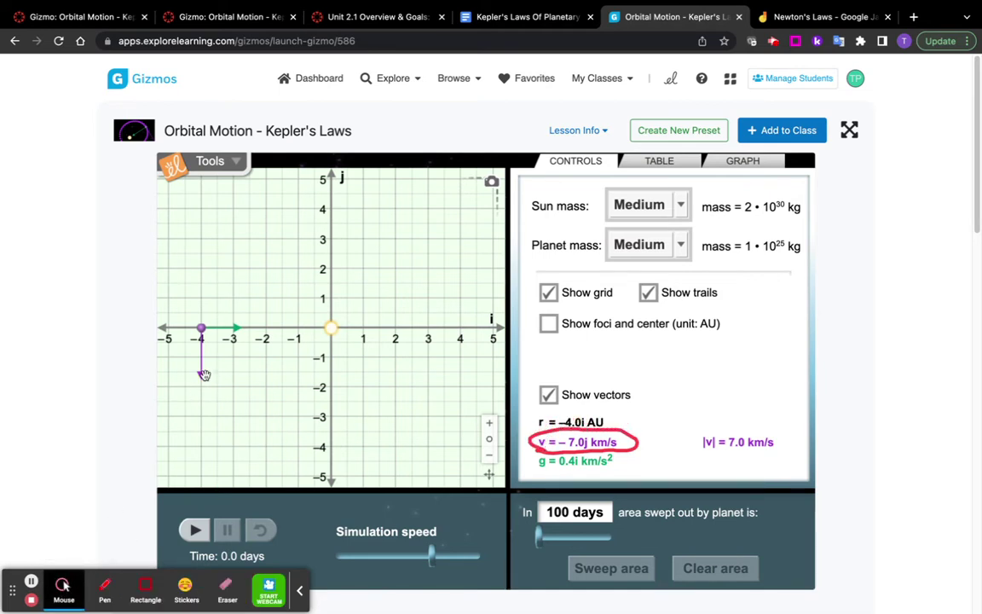
left_click_drag(204, 376, 202, 432)
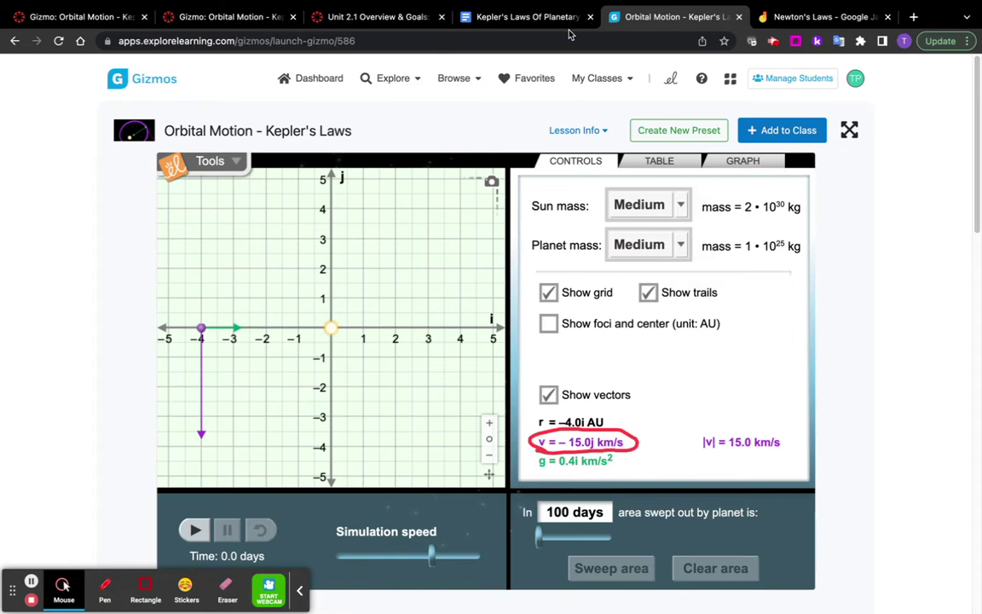
left_click(543, 19)
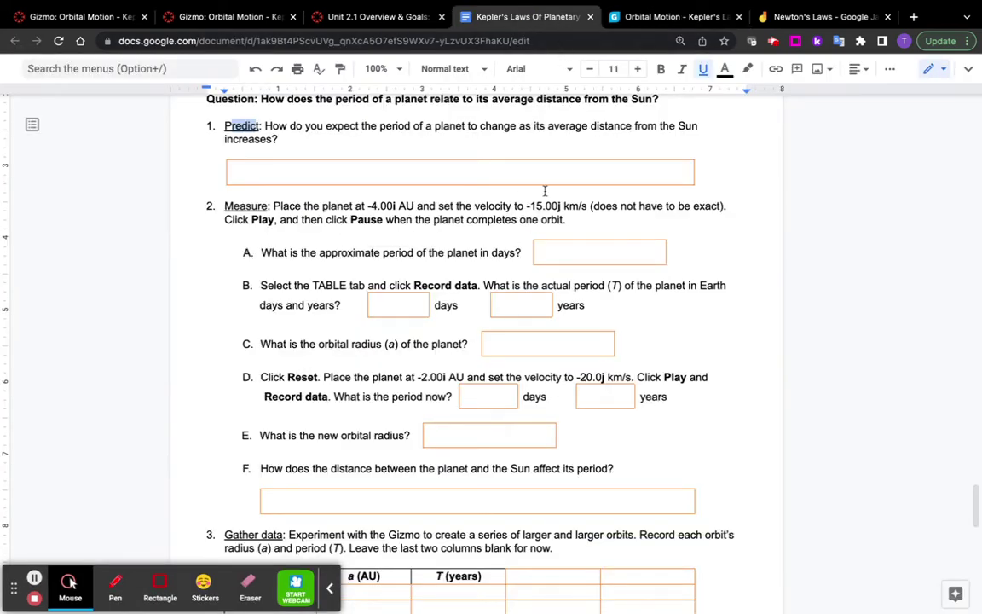
Run one full orbit at higher simulation speed, pausing at 2975.0 days
left_click(644, 18)
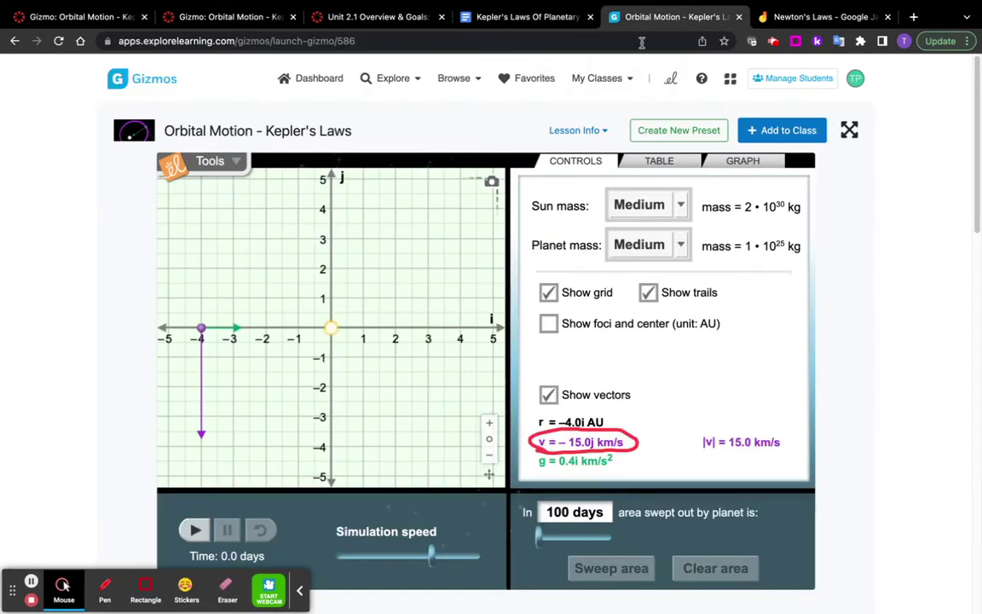
left_click(461, 562)
left_click(205, 531)
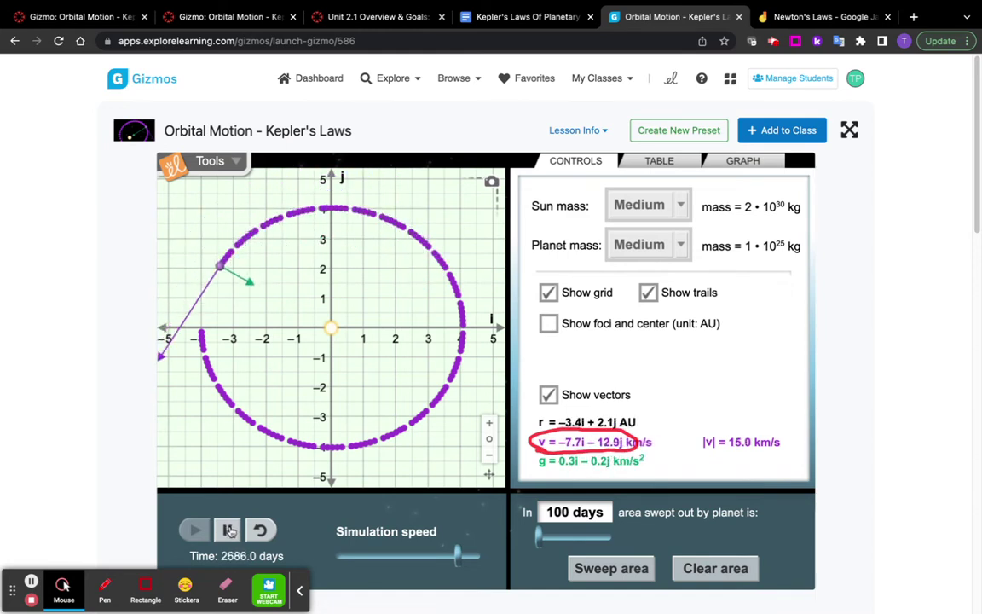
left_click(230, 531)
Circle the Time: 2975.0 days readout, erase the markup, and switch to the worksheet
left_click(105, 588)
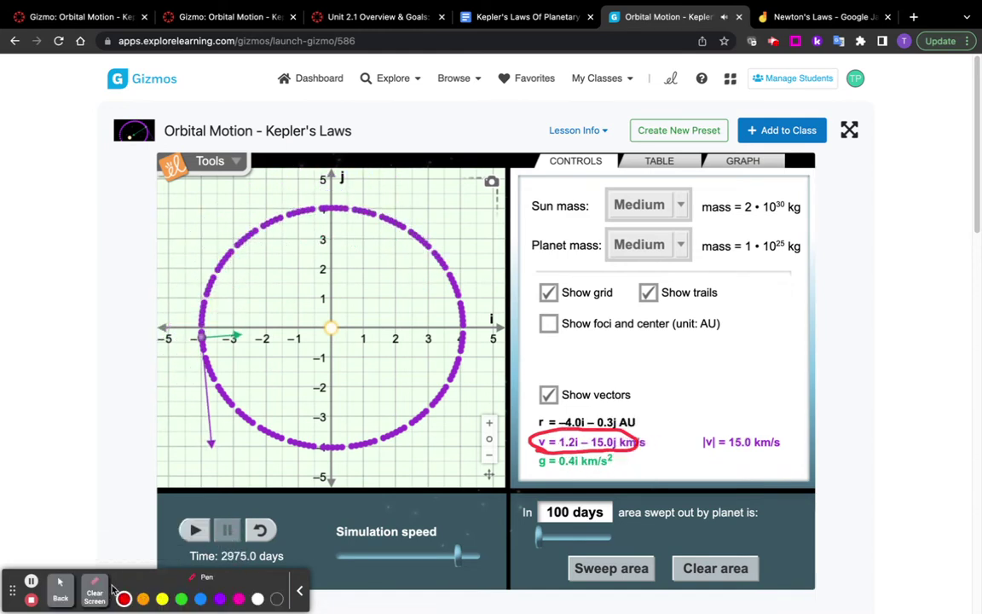
left_click(95, 588)
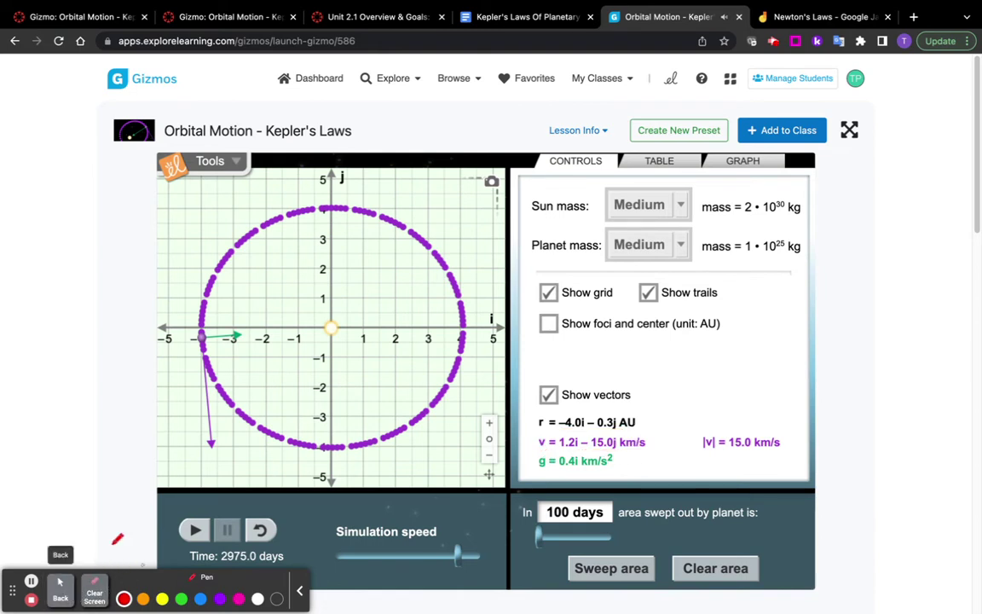
mouse_move(205, 547)
left_mouse_down()
mouse_move(173, 555)
mouse_move(291, 553)
left_mouse_up()
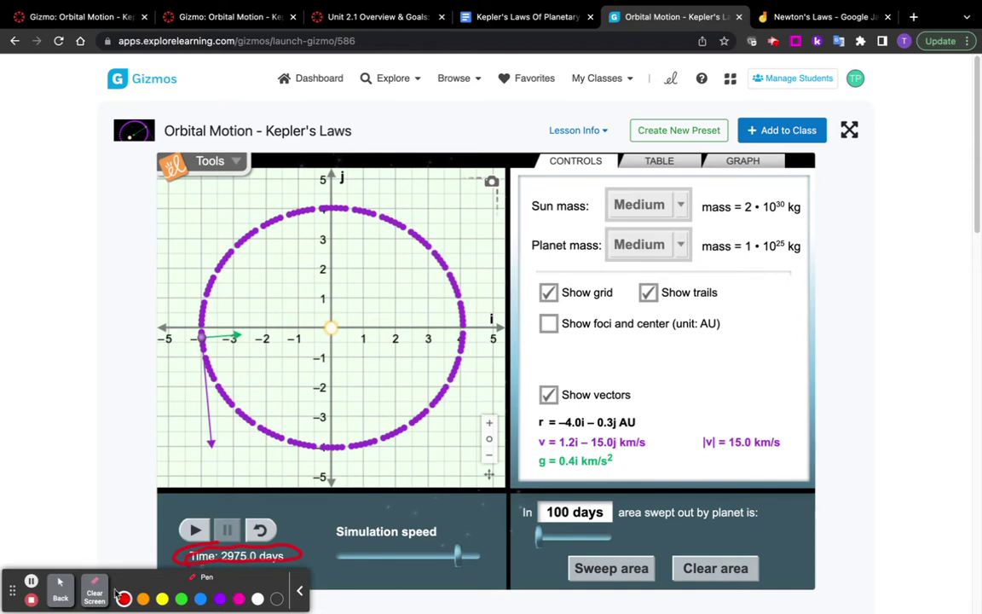
left_click(95, 590)
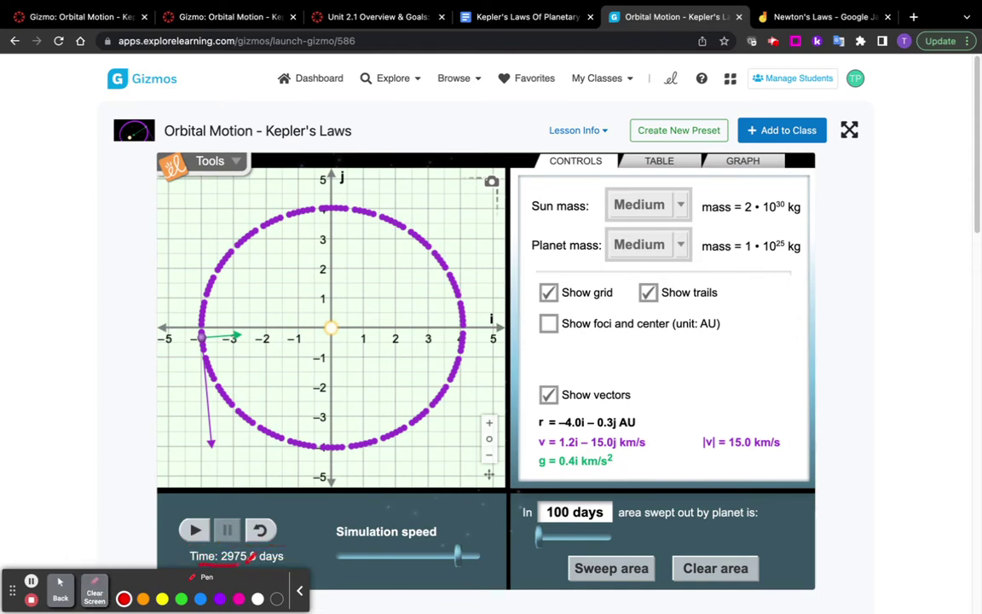
left_click(482, 17)
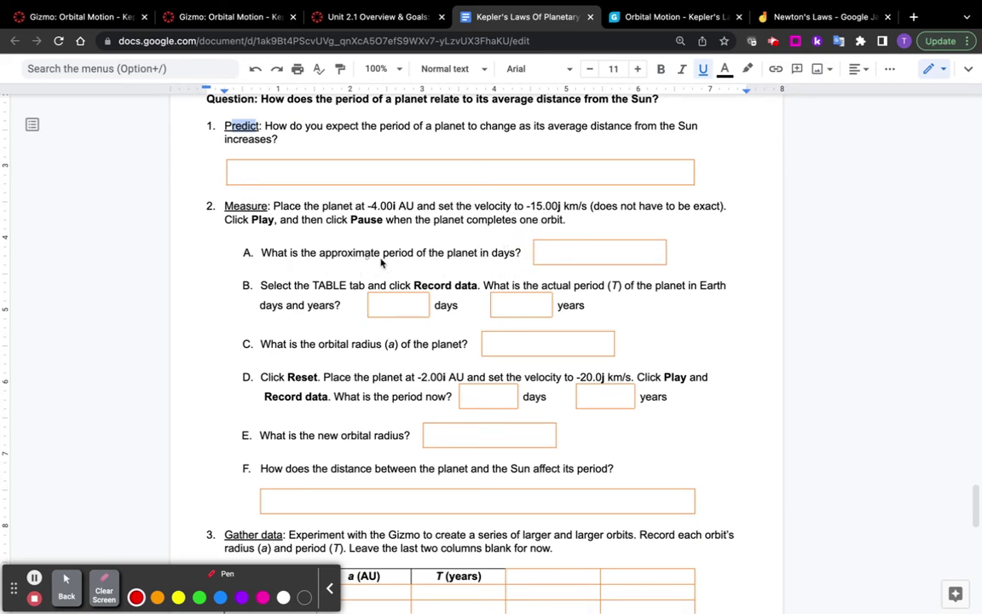
Loop the data table in red on the simulation, then clear the markup and resume Mouse mode
left_click(674, 16)
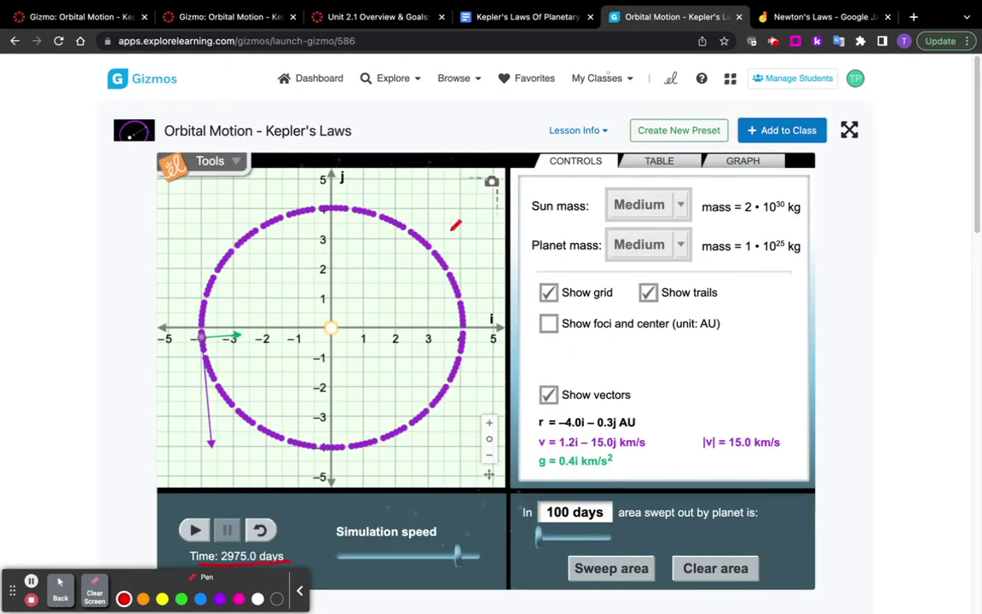
left_click(462, 19)
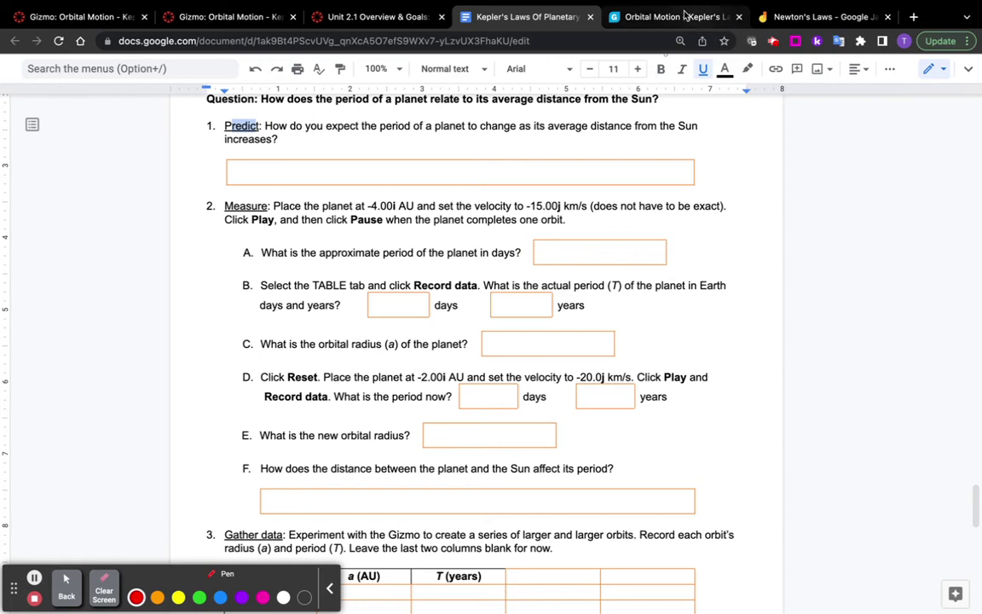
left_click(665, 17)
mouse_move(631, 154)
left_mouse_down()
mouse_move(695, 167)
mouse_move(644, 179)
left_mouse_up()
left_click(94, 589)
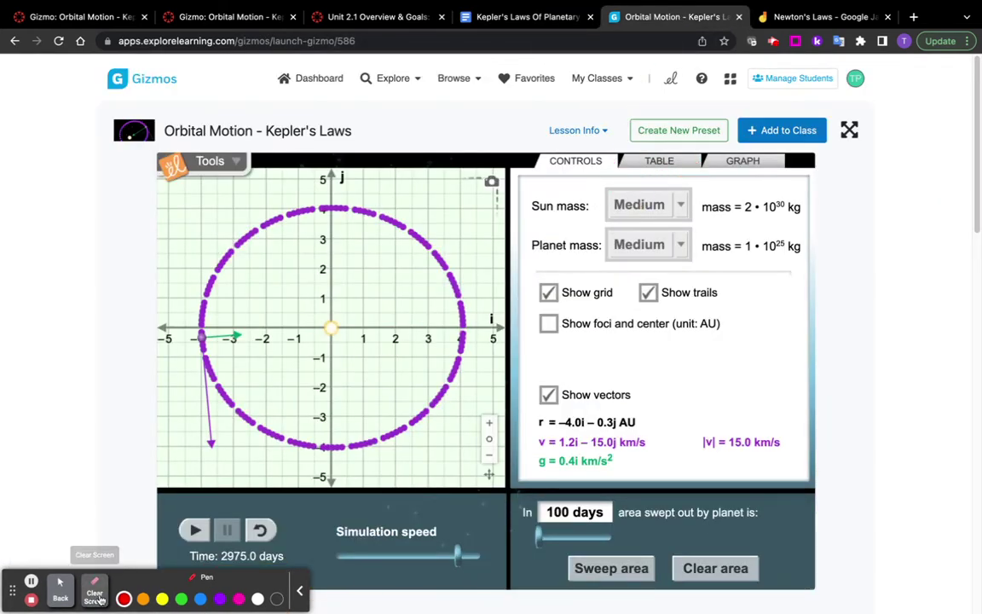
left_click(61, 589)
Clear the data table and record a new row: 4.04 AU, 2936.6 days, 8.046 years
left_click(658, 162)
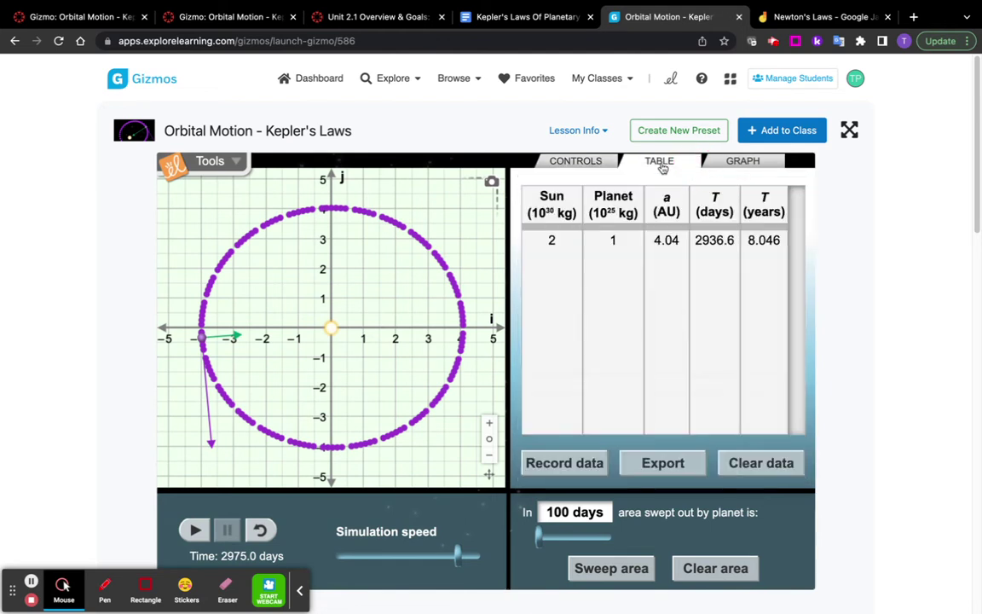
left_click(744, 465)
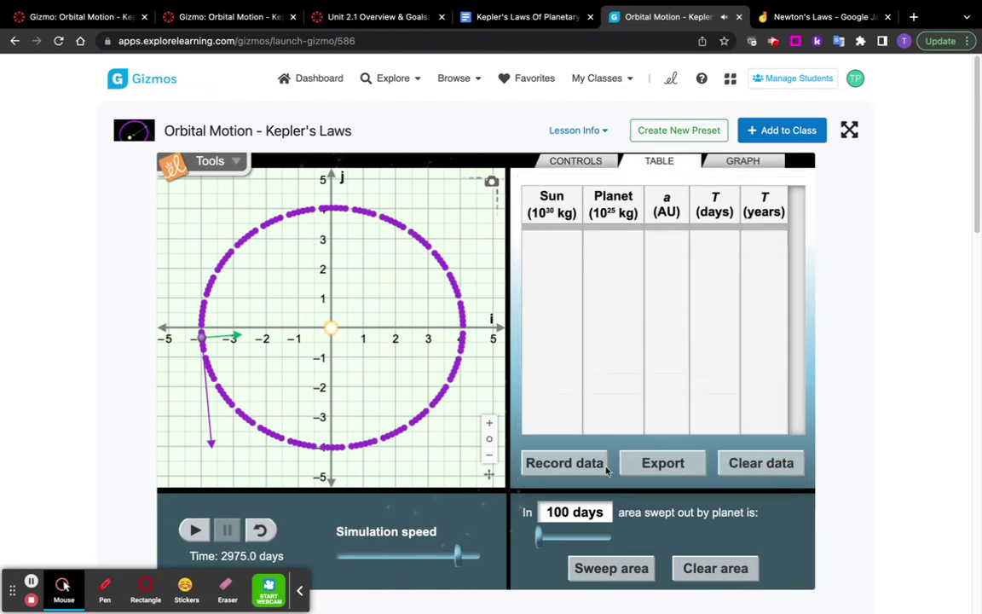
left_click(583, 466)
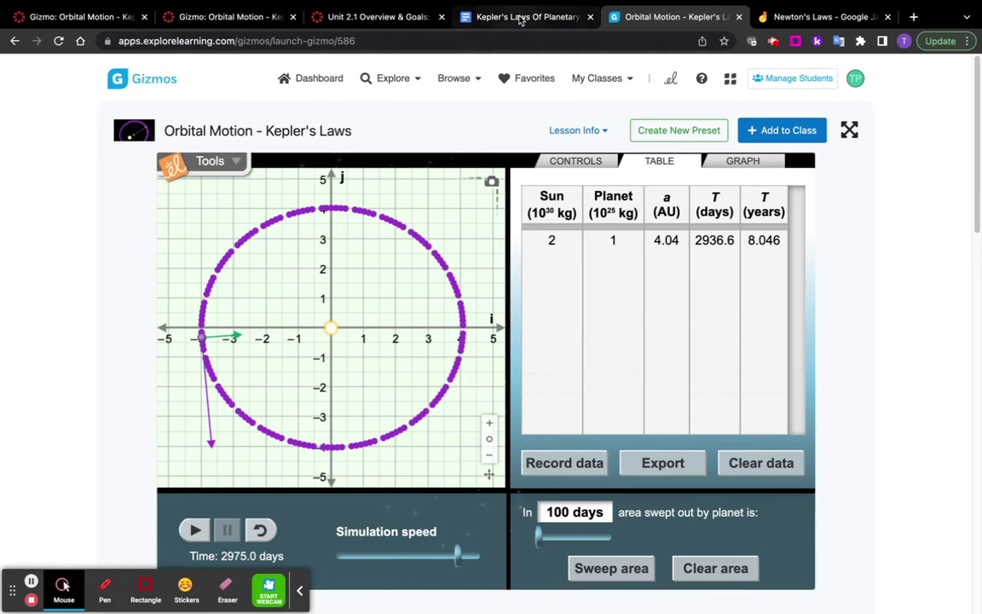
Select the question 2B days answer box, checking the period against the simulation's table
left_click(467, 17)
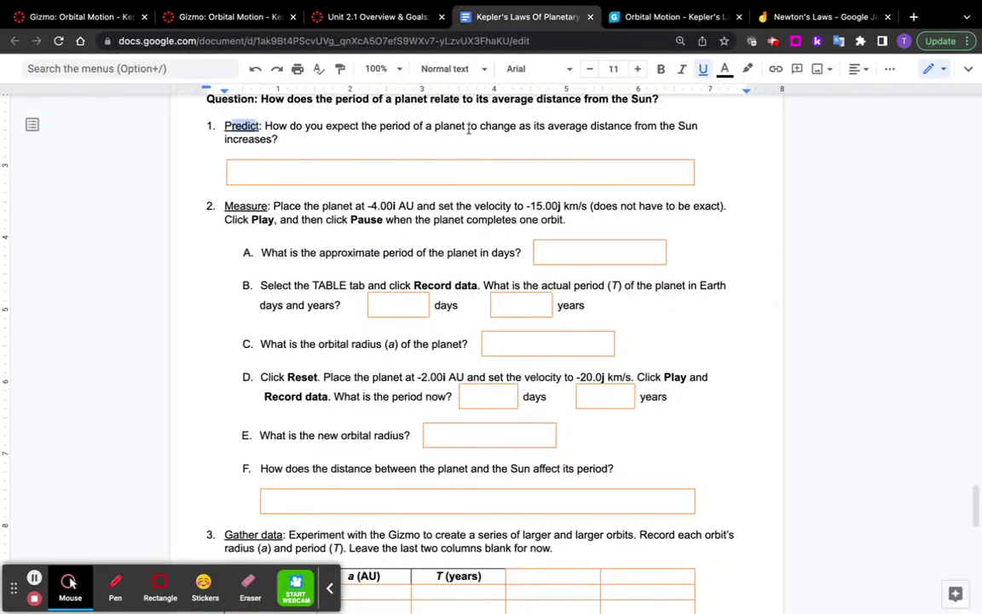
double_click(419, 303)
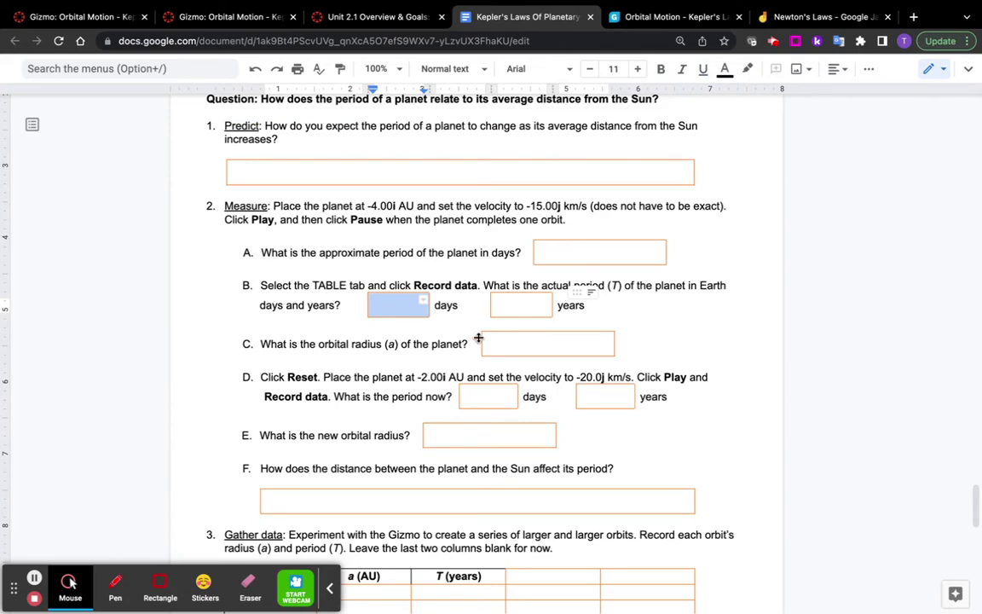
left_click(667, 18)
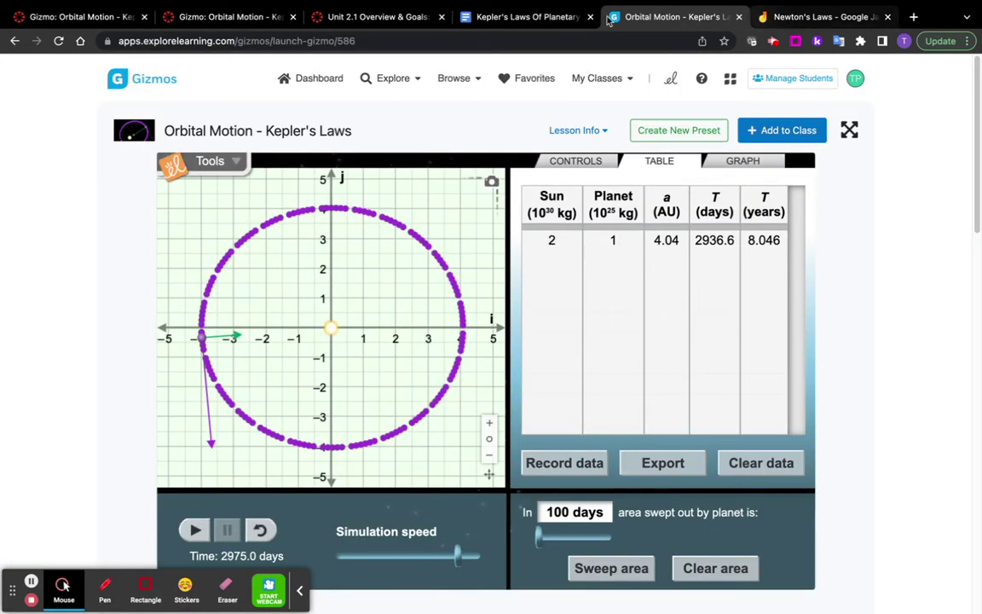
left_click(512, 17)
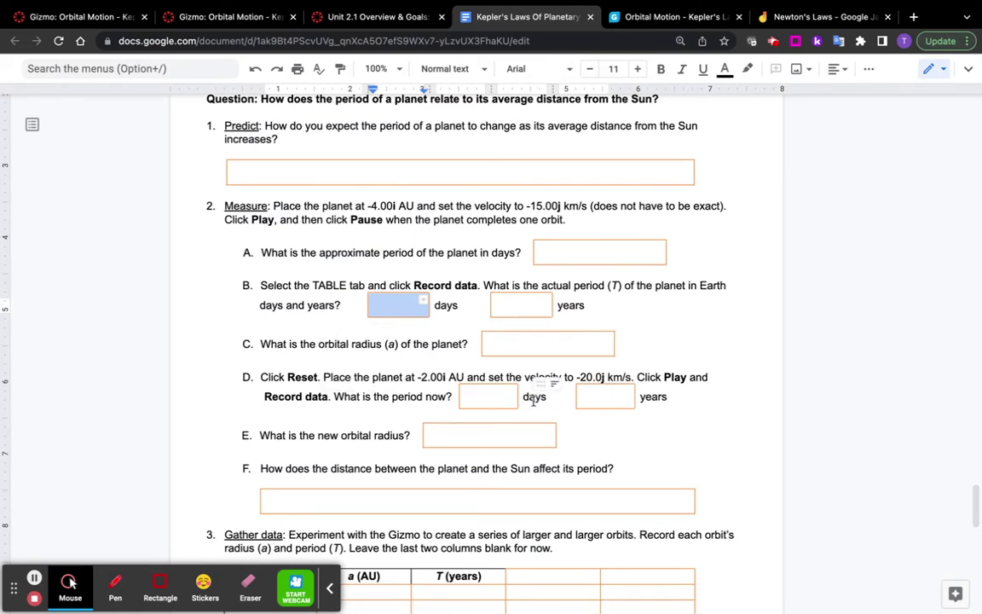
Scroll to question 3 and mark the sentence about larger and larger orbits
scroll(533, 401, "down", 5)
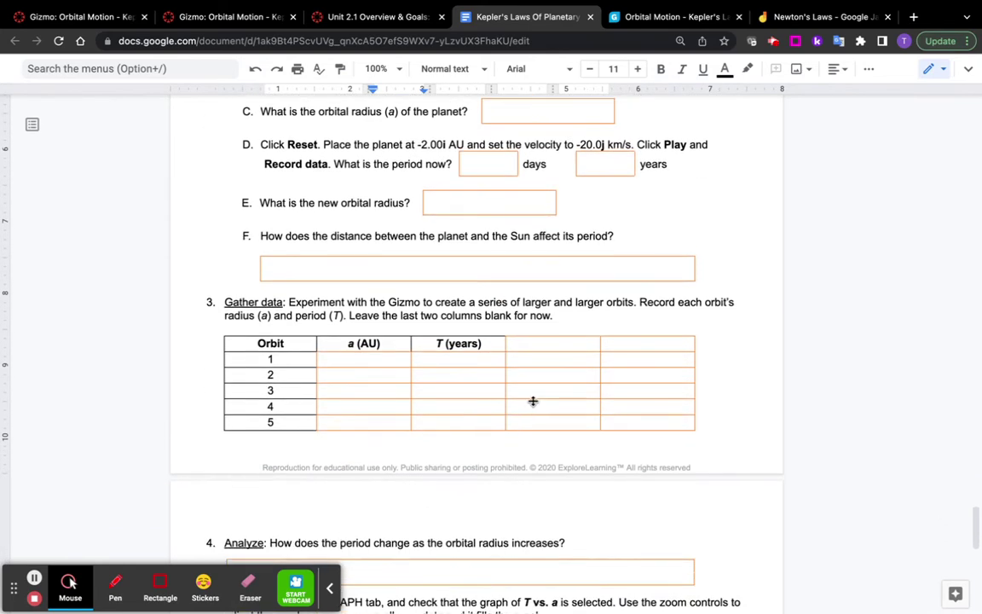
left_click_drag(273, 295, 576, 300)
left_click(381, 307)
left_click(343, 295)
left_click(408, 309)
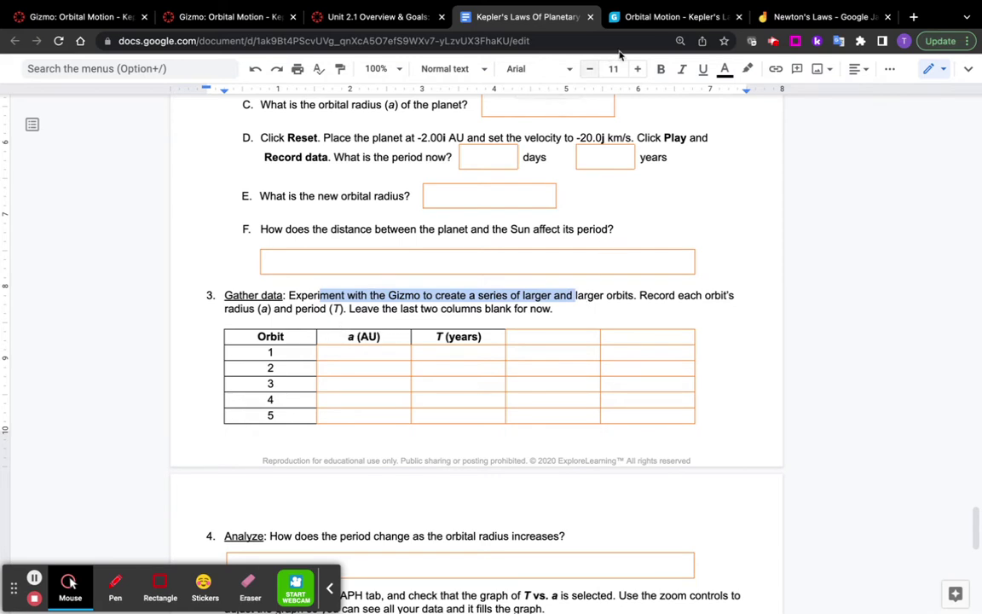
left_click(668, 20)
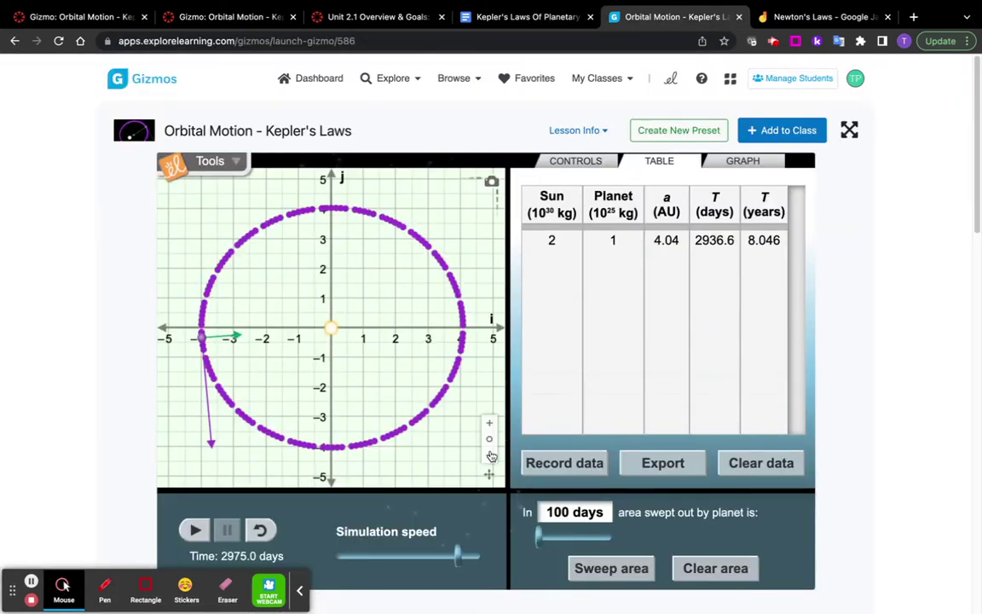
Draw a red loop near the graph's zoom controls, then return to Mouse mode
left_click(105, 587)
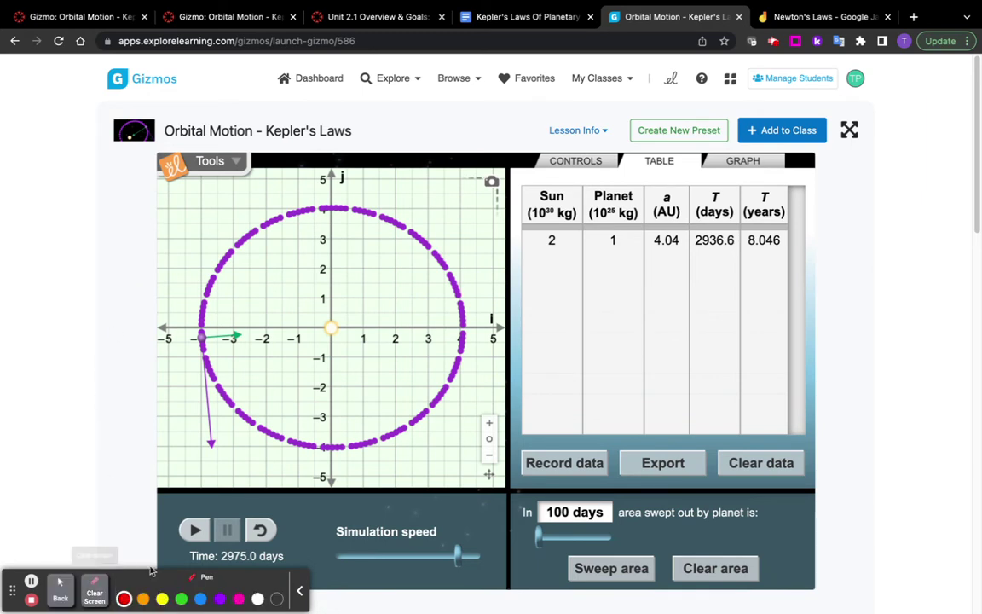
mouse_move(473, 469)
left_mouse_down()
mouse_move(506, 458)
mouse_move(497, 410)
mouse_move(467, 430)
mouse_move(487, 471)
left_mouse_up()
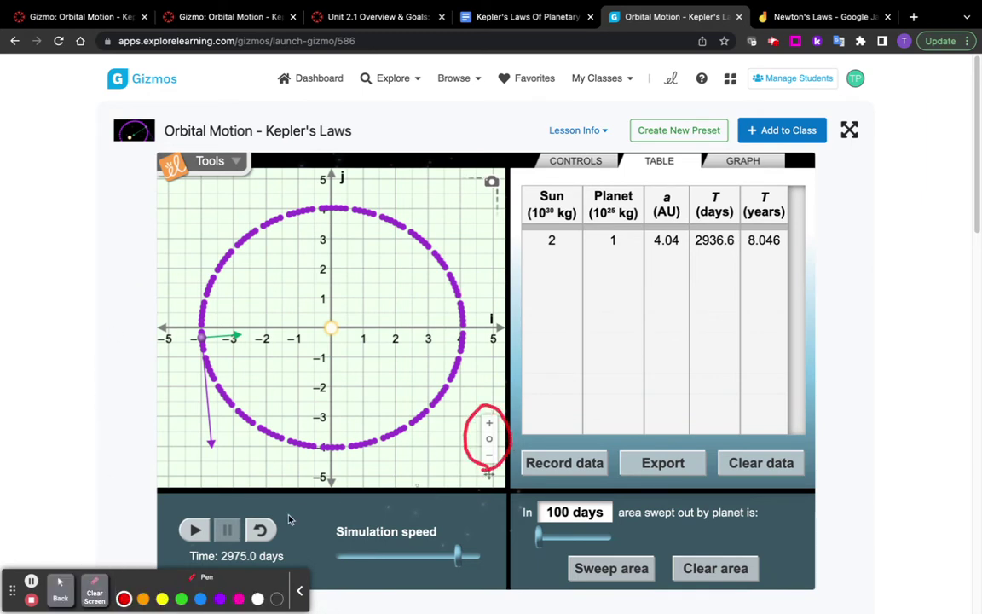
left_click(58, 597)
Zoom the orbit graph in and out until its axes span ±25 AU
left_click(490, 425)
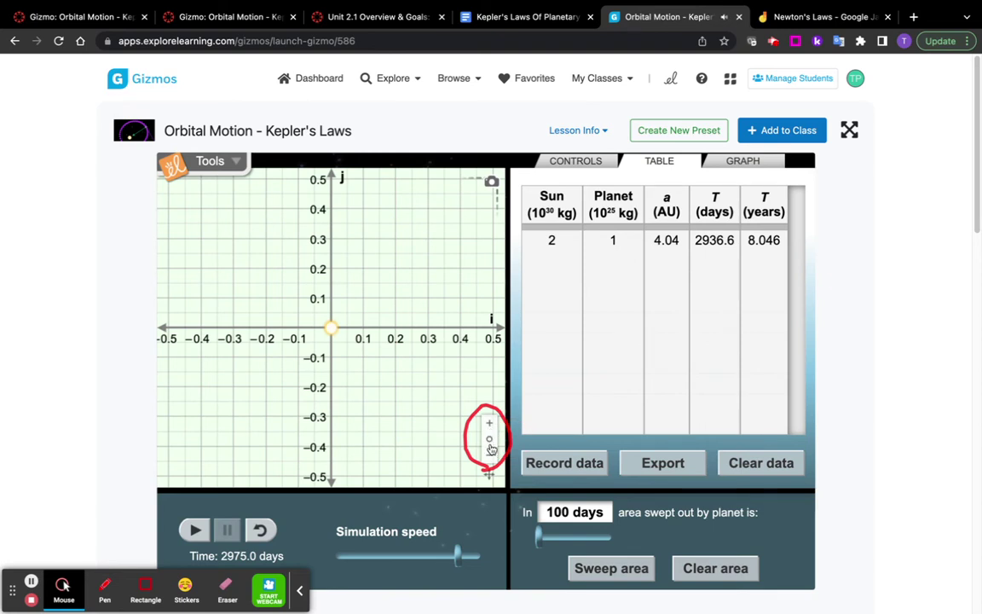
left_click(487, 435)
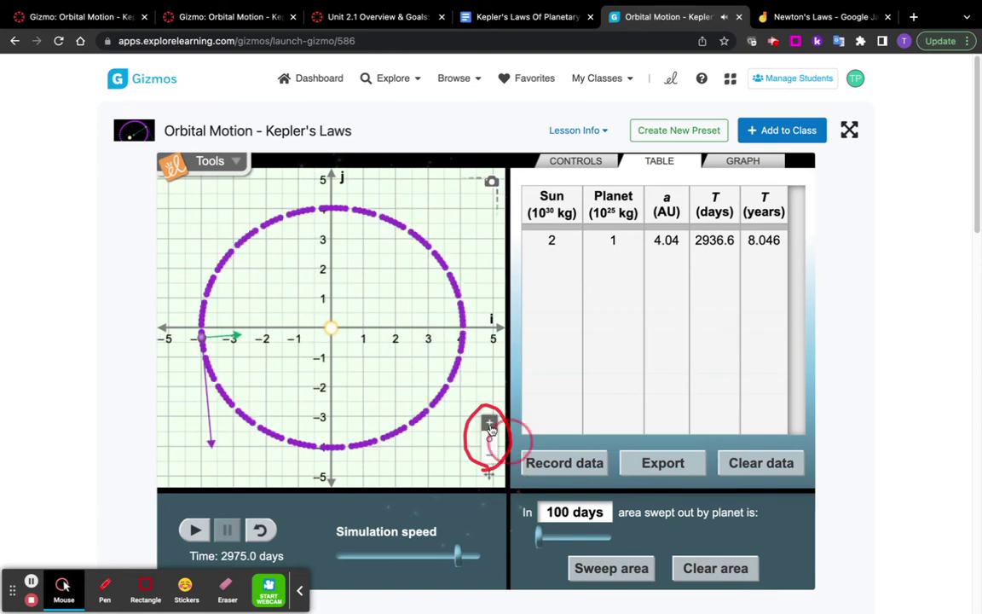
left_click(492, 425)
left_click(488, 439)
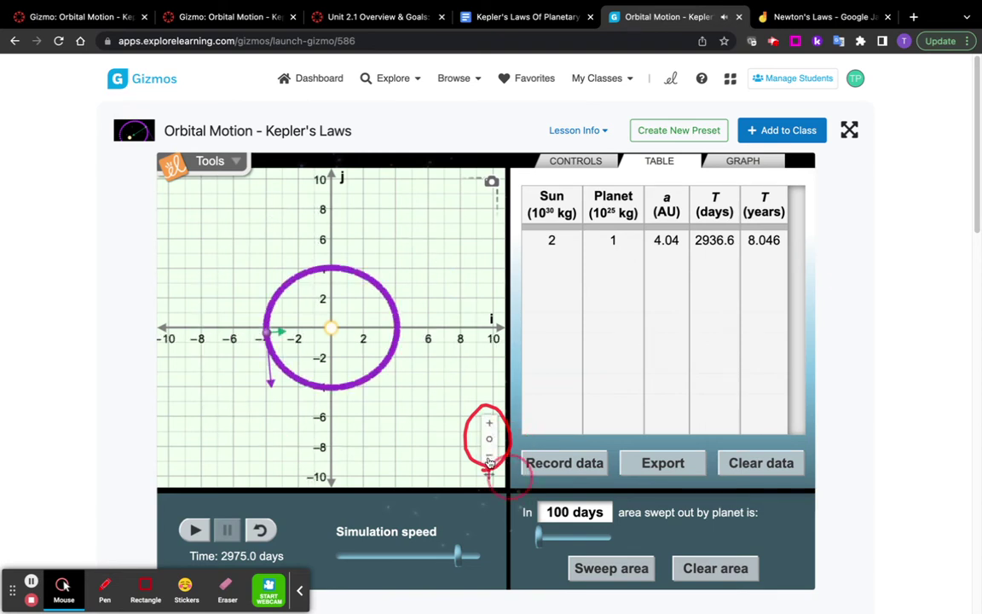
left_click(489, 456)
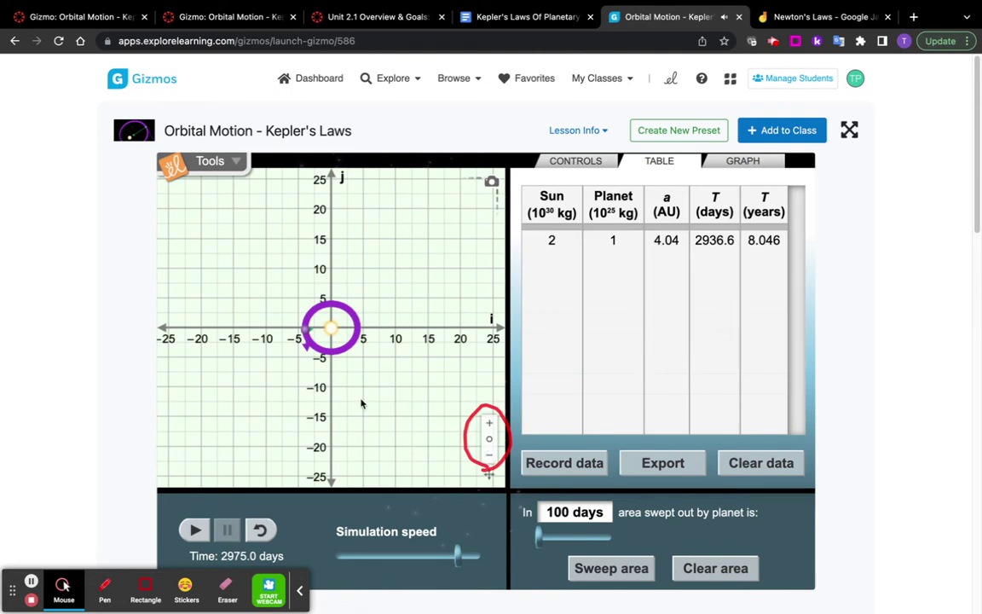
Reset, move the planet out to about (-19, 13), and run the orbit at maximum speed
left_click(305, 334)
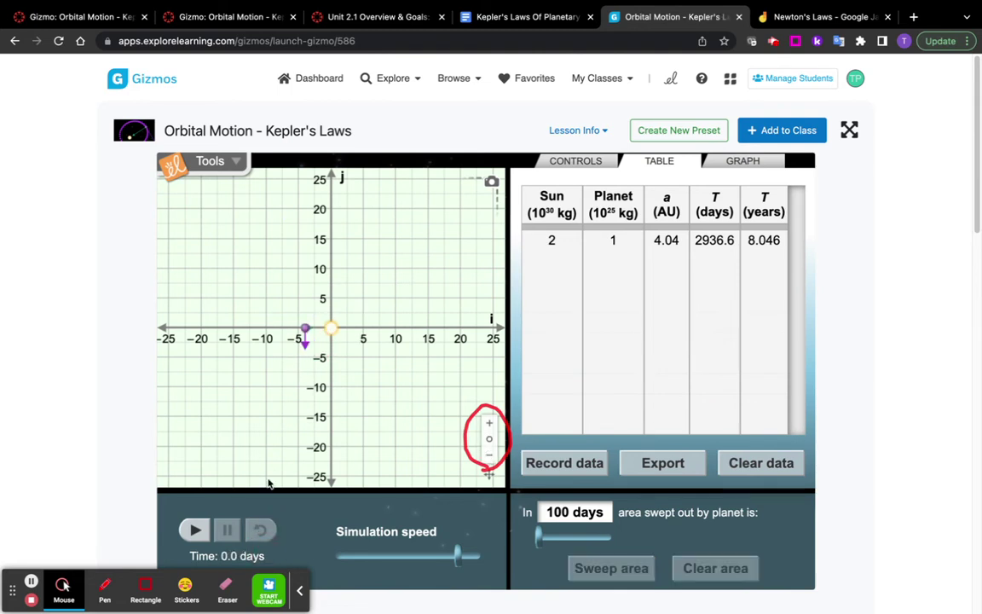
left_click_drag(295, 329, 224, 299)
left_click(195, 531)
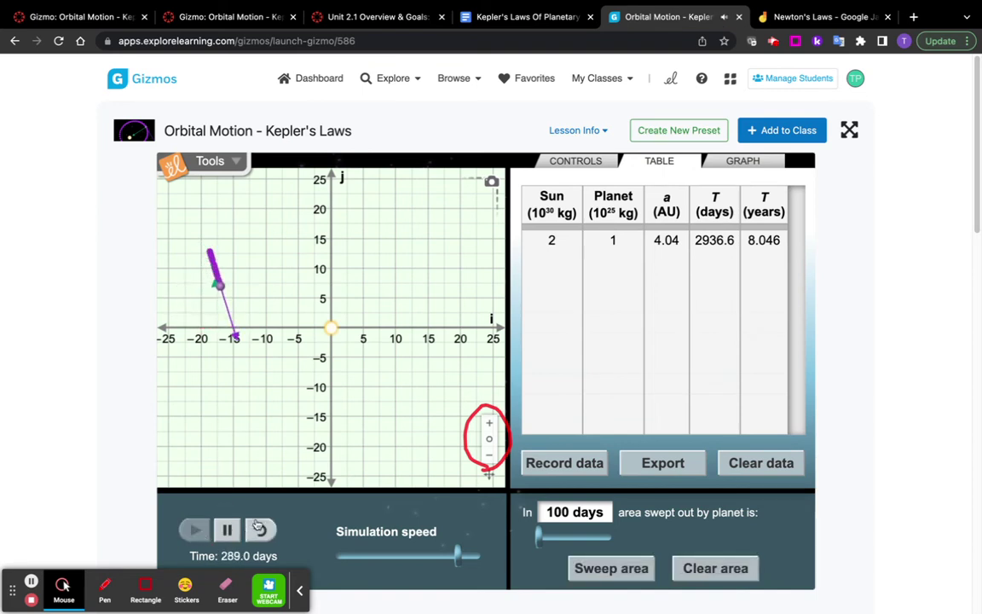
left_click_drag(457, 555, 480, 556)
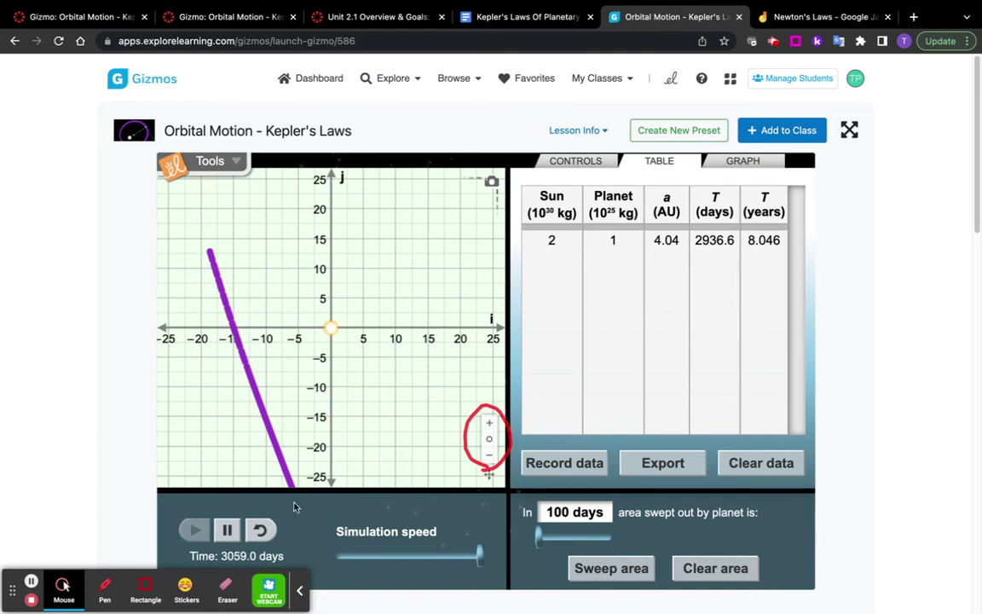
Stop at 3599 days, widen the grid to ±50 AU, and reset to 0.0 days
left_click(231, 530)
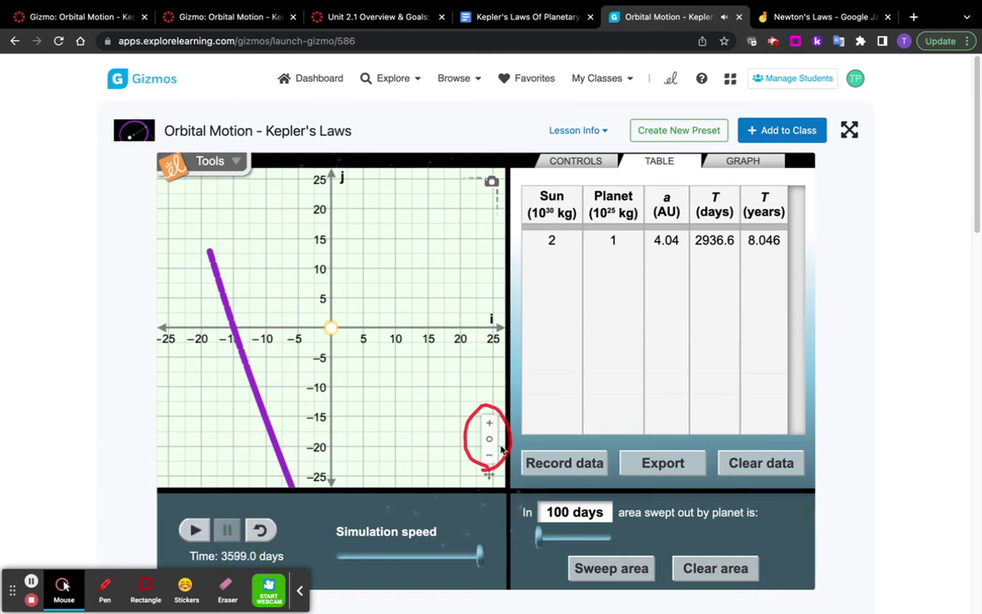
left_click(489, 457)
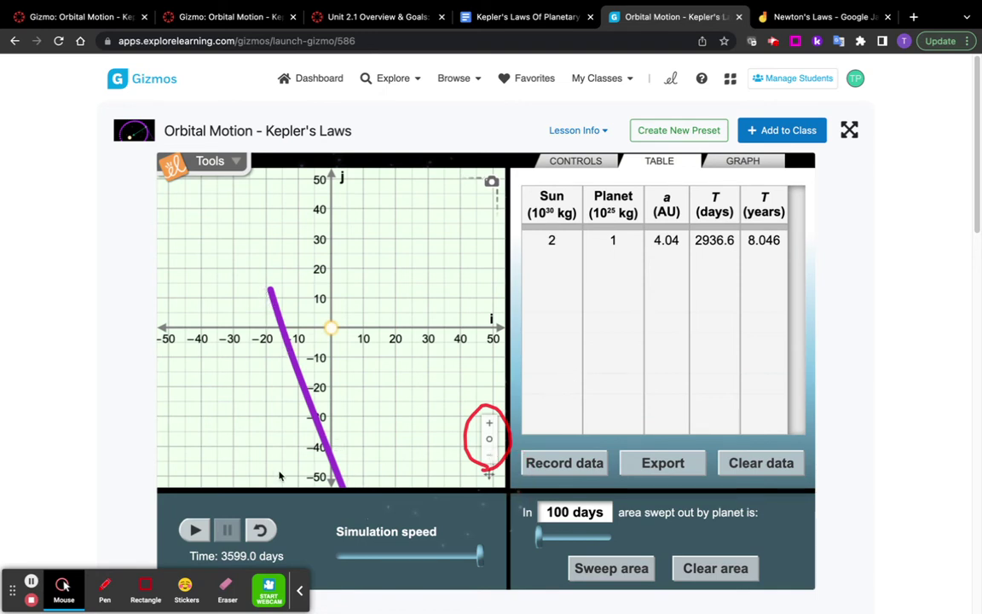
left_click(262, 531)
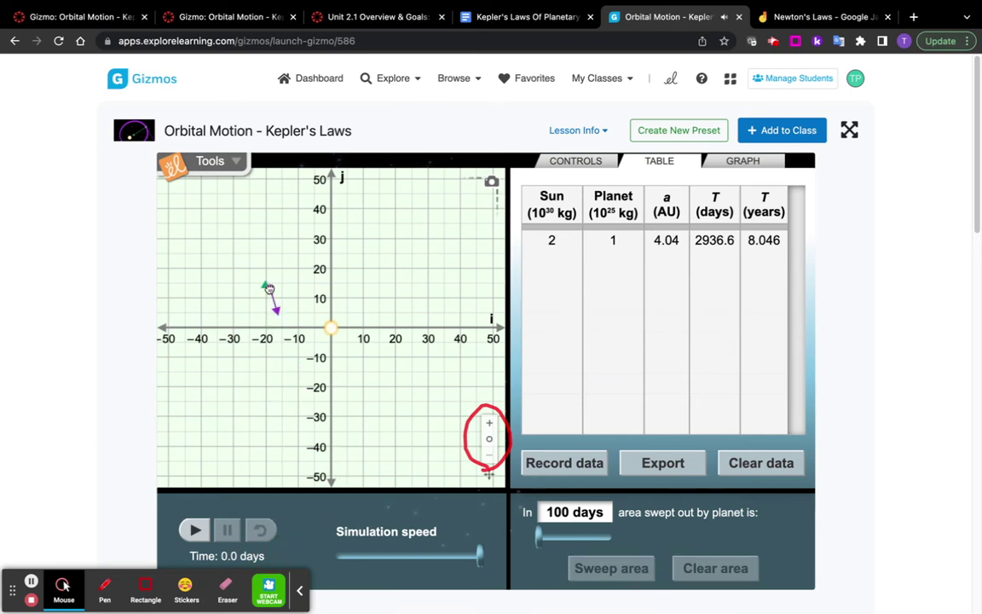
Move the planet, then run the orbit at lowest and full speed, pausing at 3620.5 days
left_click_drag(270, 290, 278, 309)
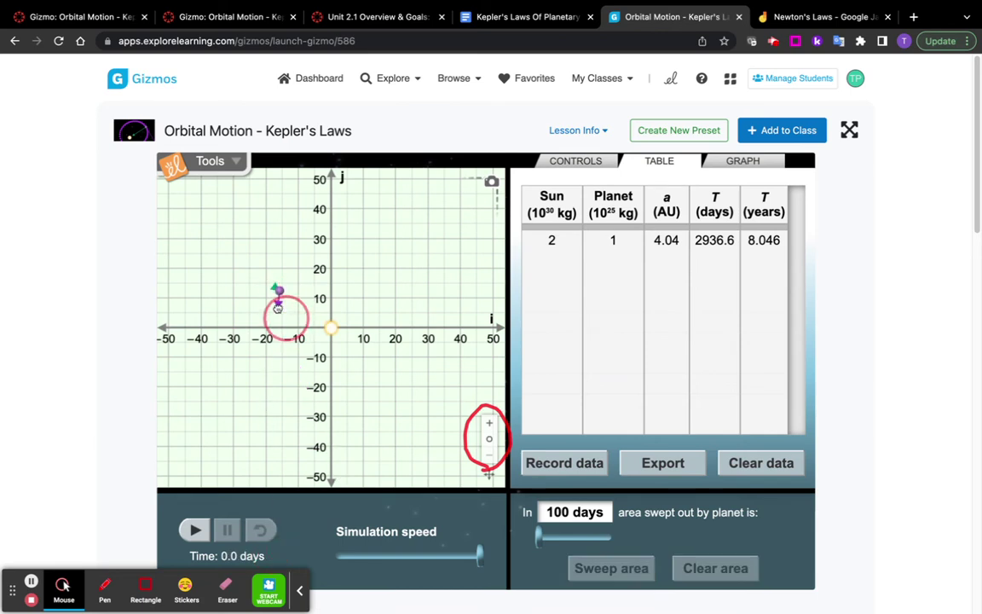
left_click(195, 530)
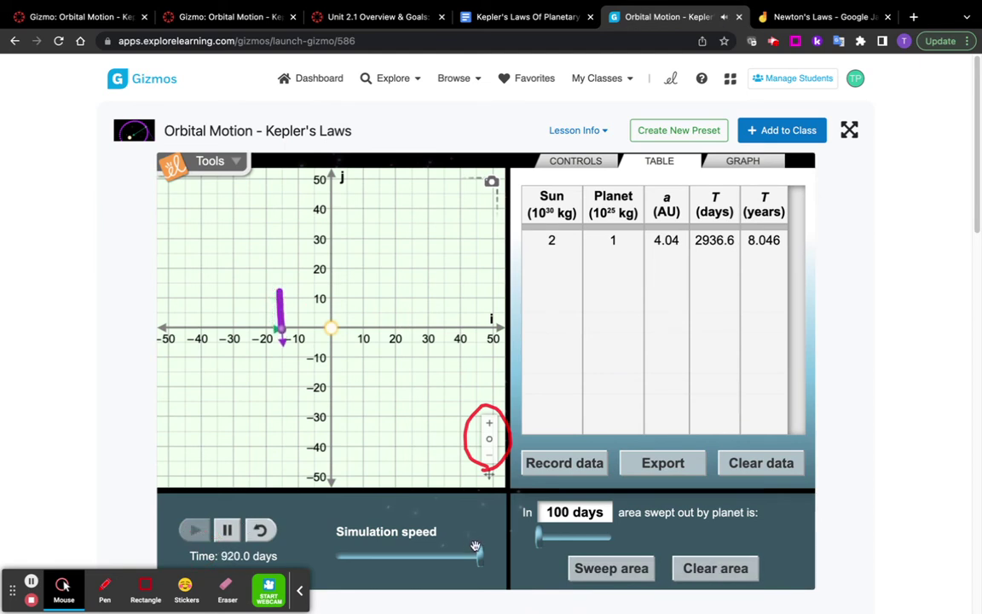
left_click_drag(476, 545, 342, 555)
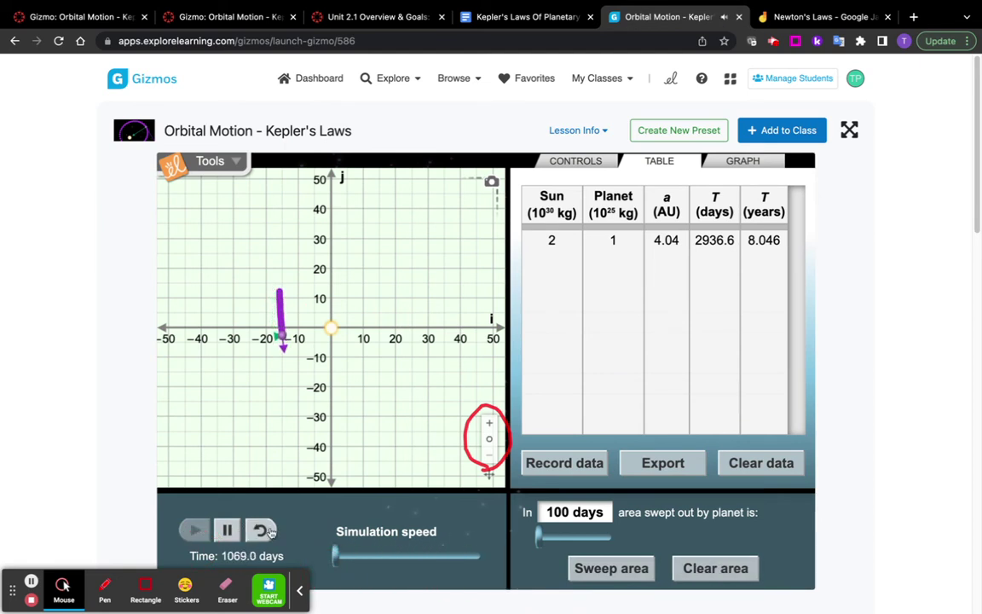
left_click_drag(369, 555, 479, 555)
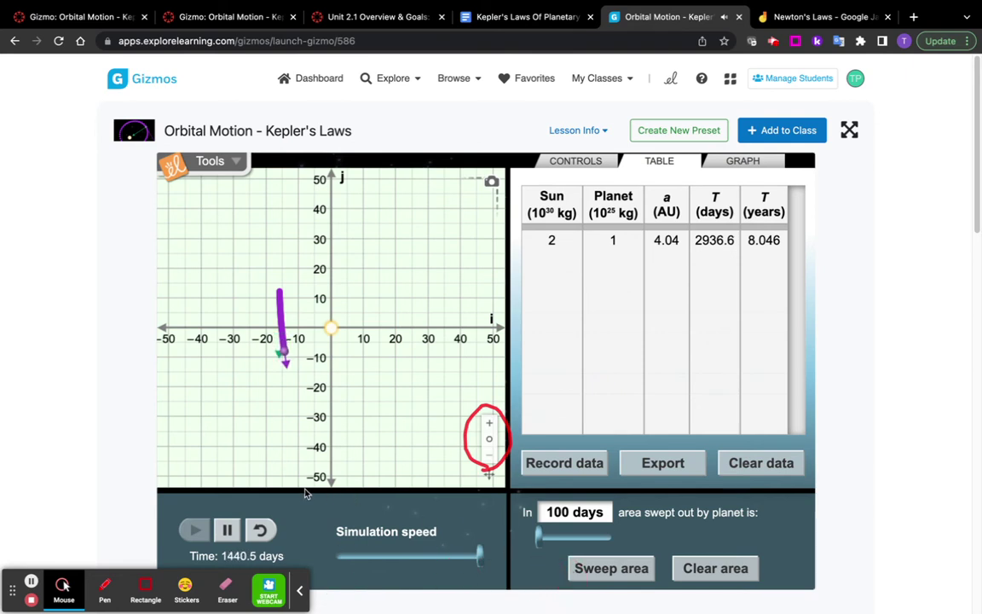
left_click(228, 530)
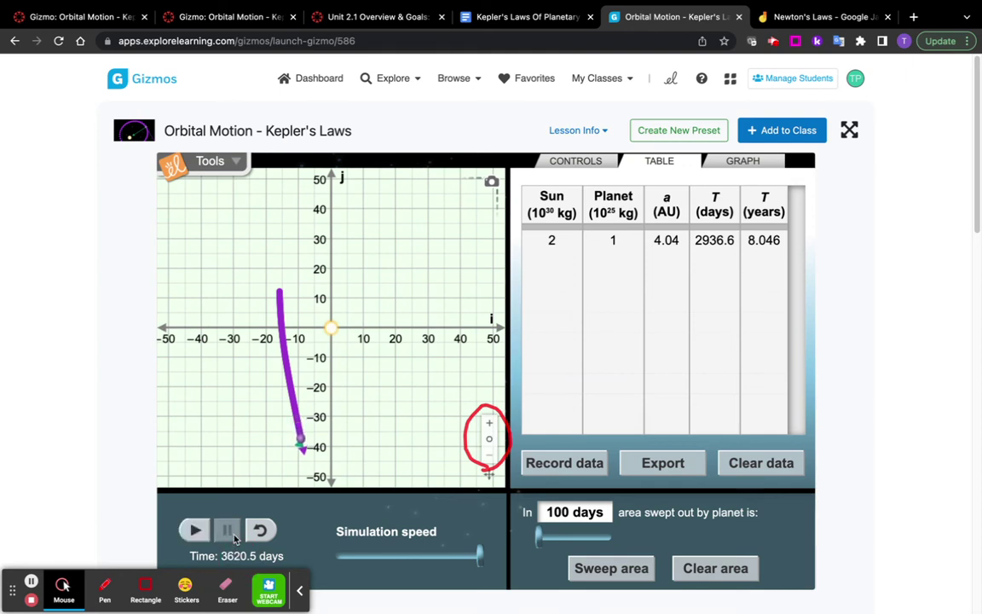
Reset to 0 days, zoom to ±10 and back to ±25, and place the planet near (-11, 8)
left_click(261, 530)
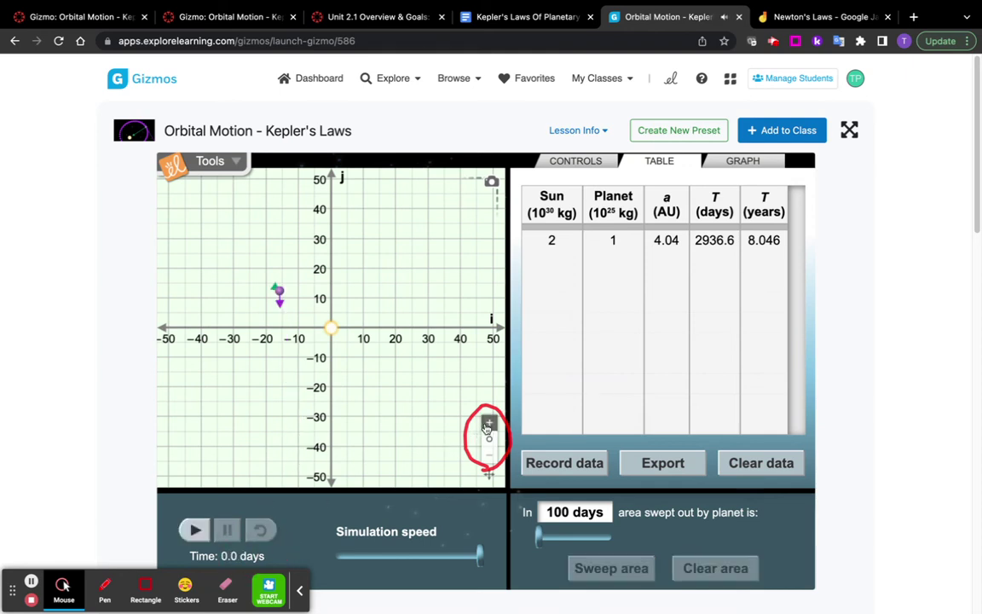
left_click(488, 424)
left_click(488, 424)
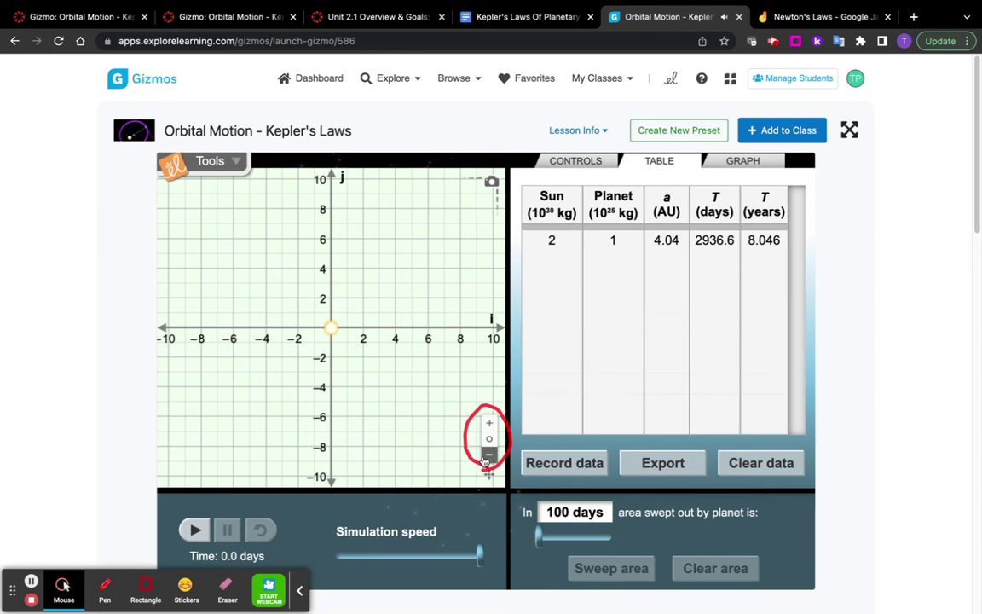
left_click(490, 454)
left_click_drag(225, 255, 257, 281)
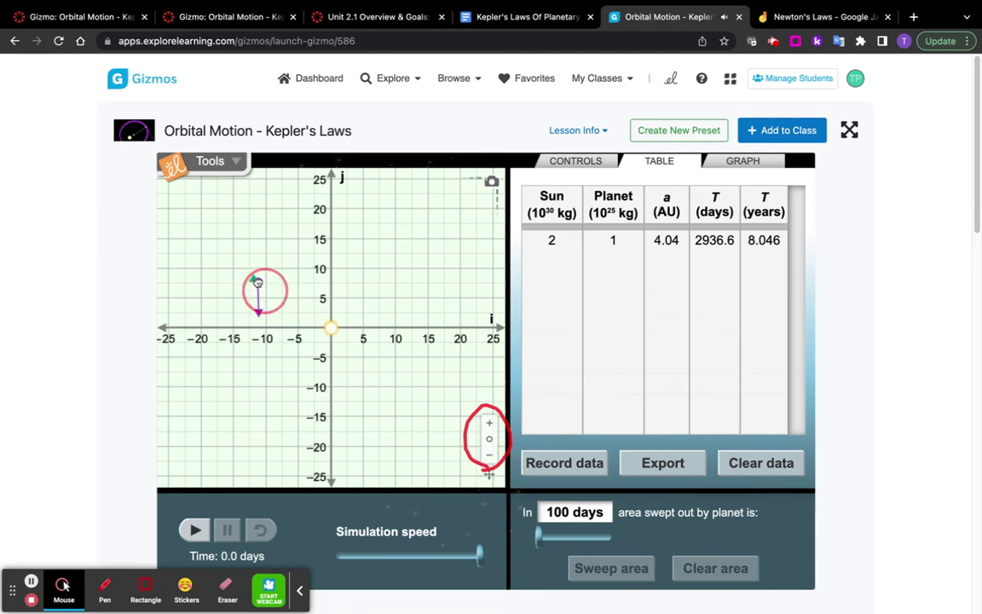
Turn on 'Show foci and center' in CONTROLS and drag the planet to a new starting point
left_click(577, 162)
left_click(550, 324)
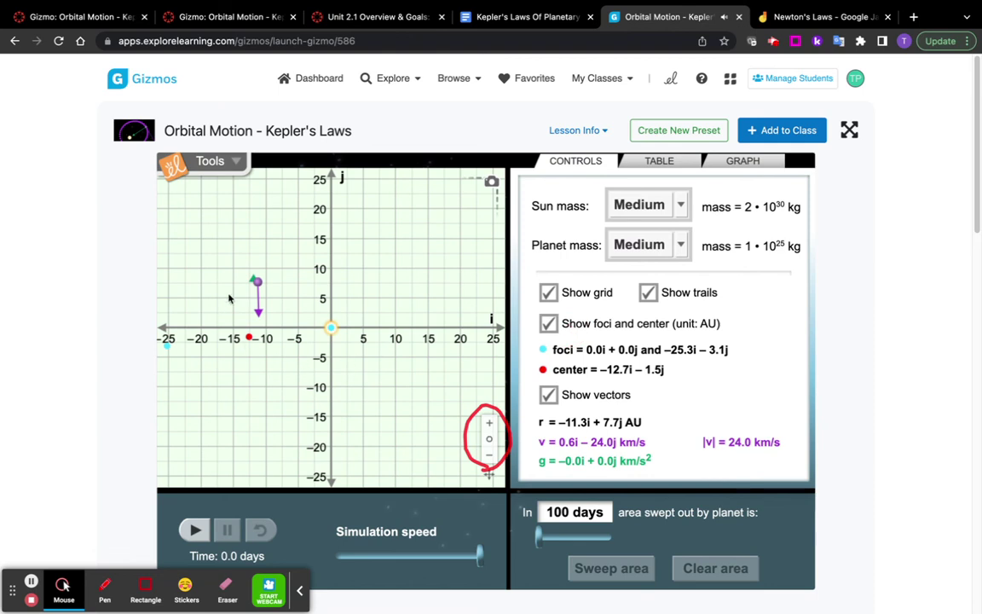
left_click_drag(257, 284, 293, 234)
Switch to the Kepler's Laws worksheet and scroll down to the Investigate question, highlighting it
left_click(527, 16)
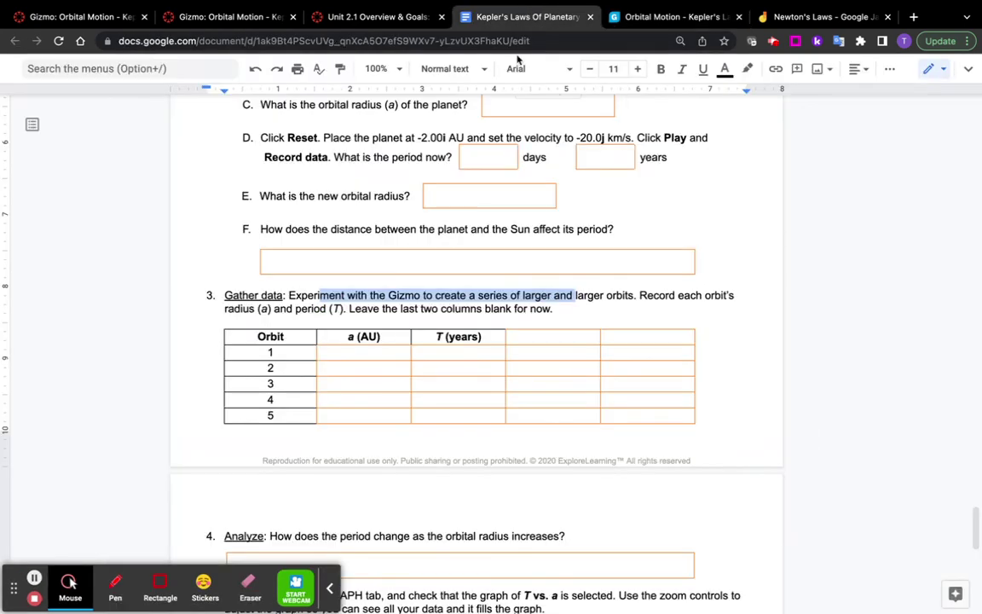
scroll(429, 353, "down", 2)
scroll(429, 352, "down", 6)
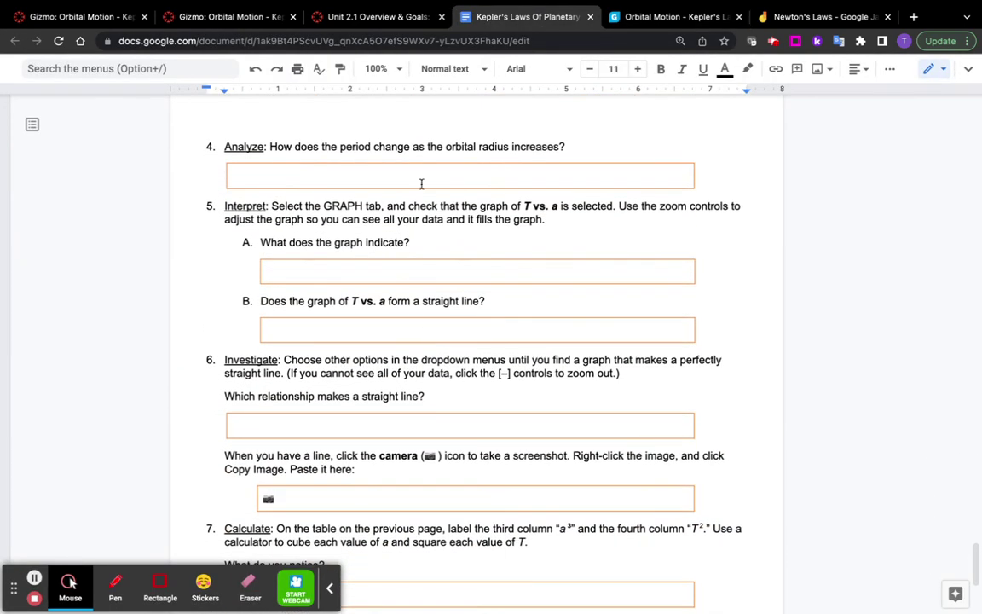
scroll(398, 231, "down", 3)
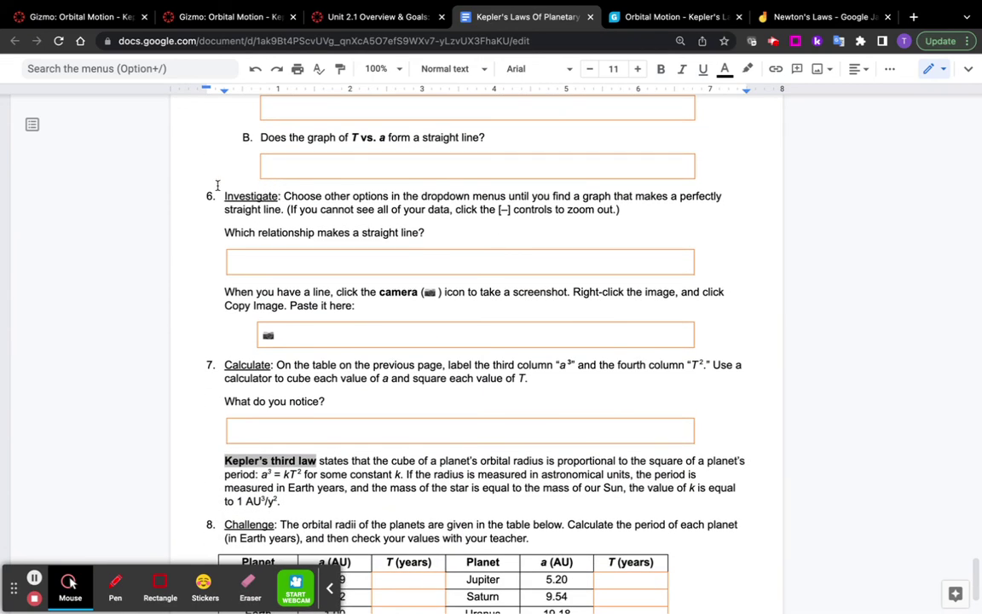
left_click_drag(218, 185, 385, 232)
scroll(386, 232, "down", 1)
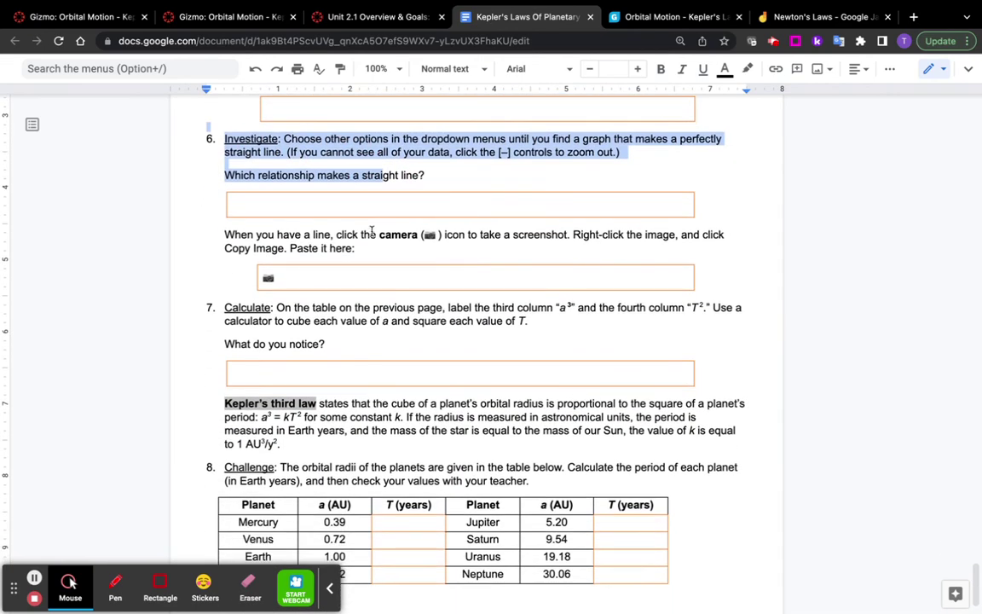
Read the screenshot instructions, scroll to questions 6–8, and place the cursor in the screenshot box
left_click_drag(274, 232, 364, 276)
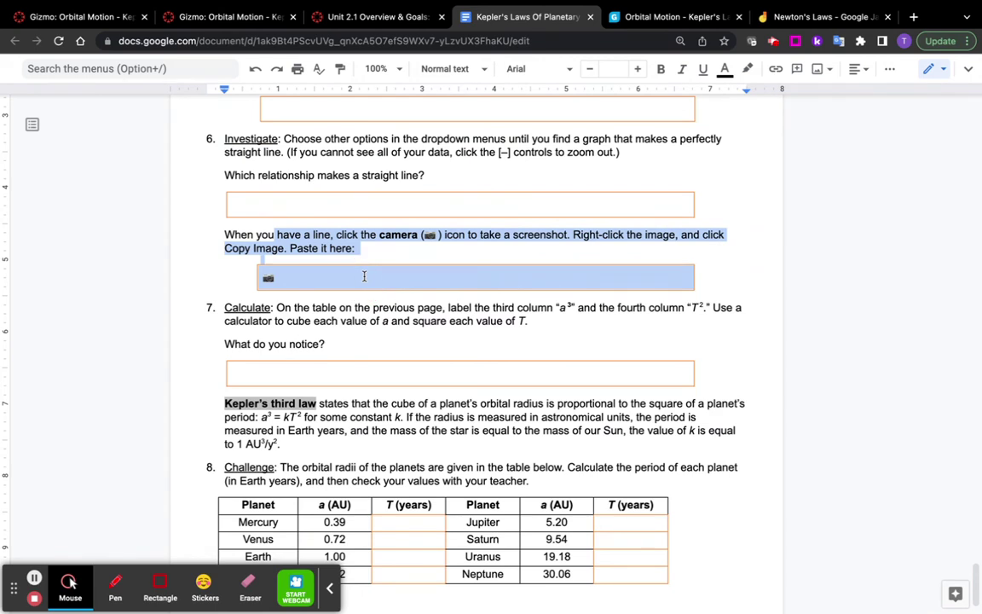
left_click(364, 276)
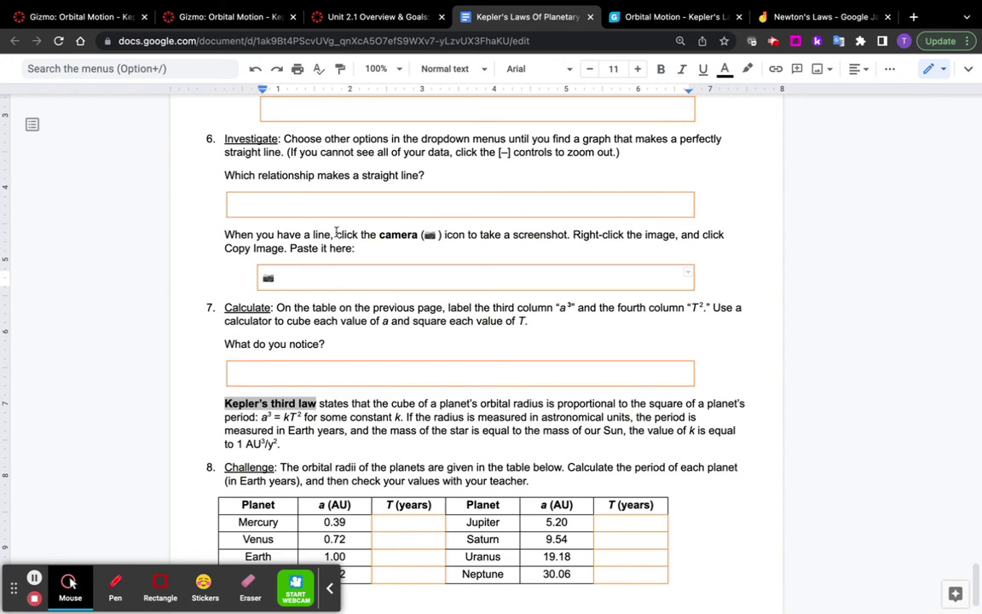
scroll(336, 232, "down", 2)
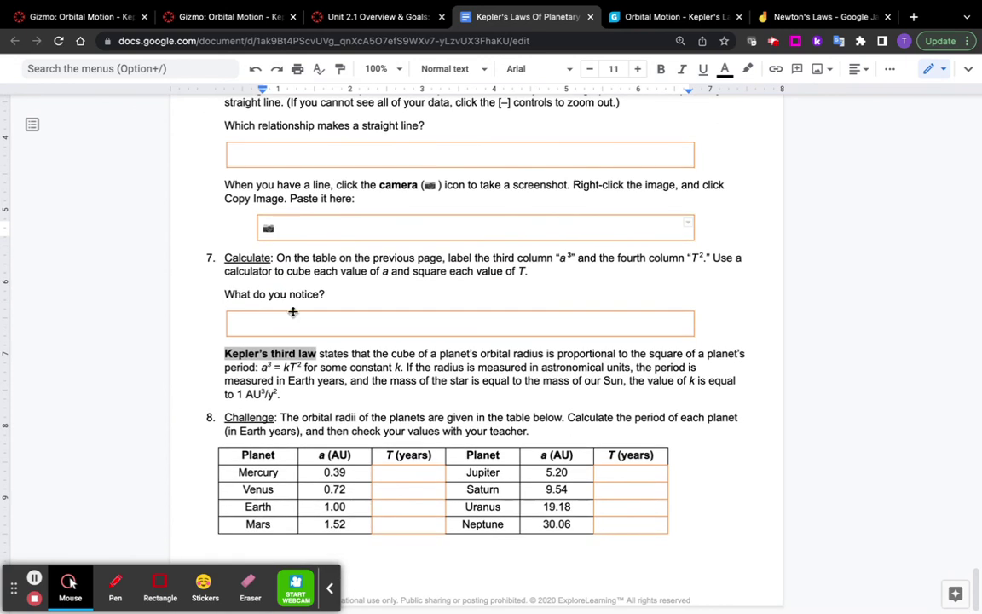
left_click(270, 227)
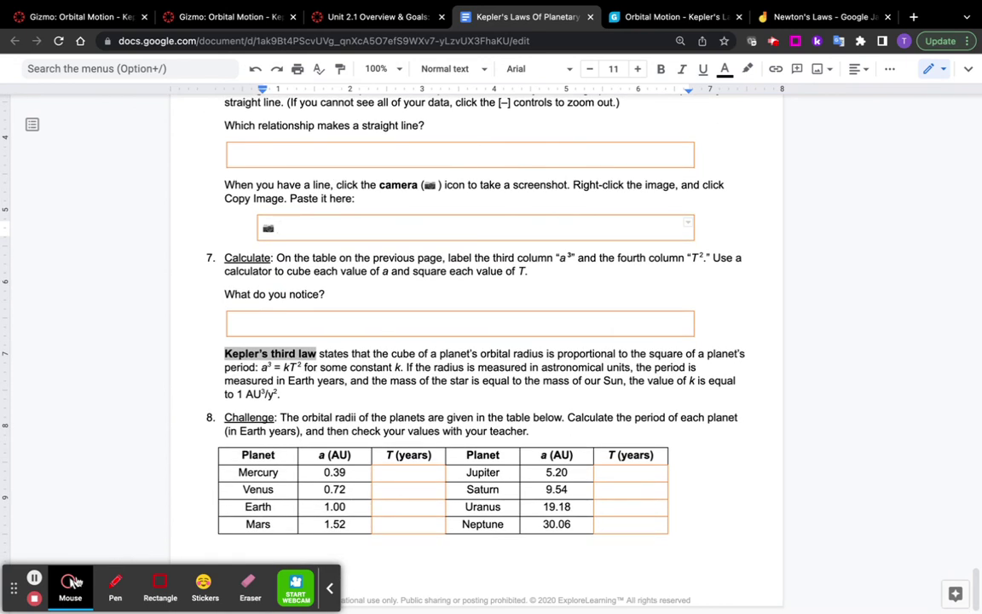